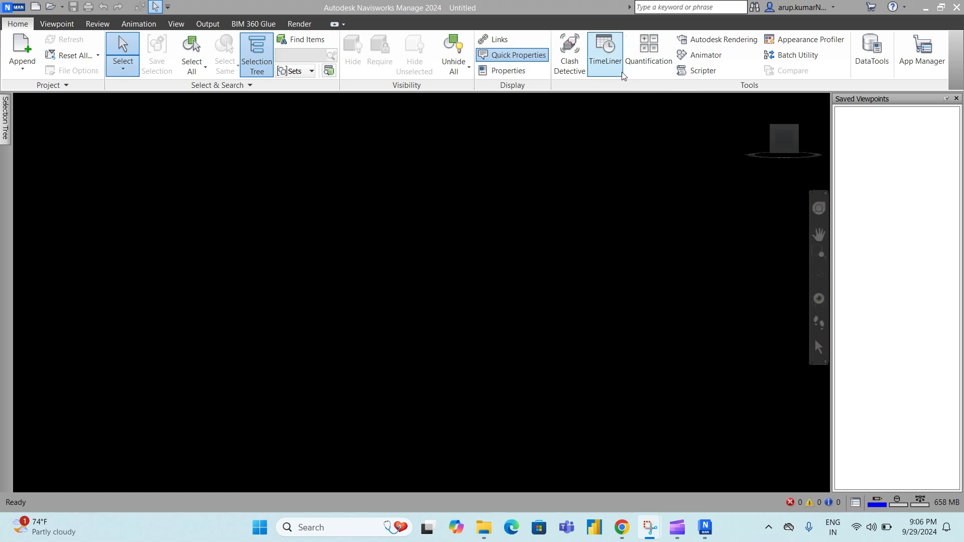
# - Open TimeLiner and append the V2-Ext-P6.nwc model from the House folder on the Desktop
pyautogui.click(609, 62)
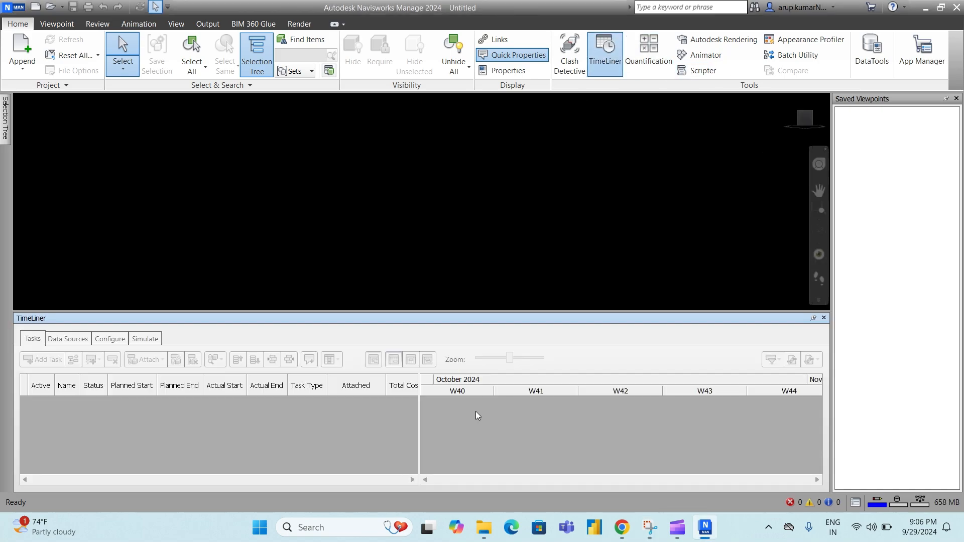
pyautogui.click(23, 72)
pyautogui.click(35, 91)
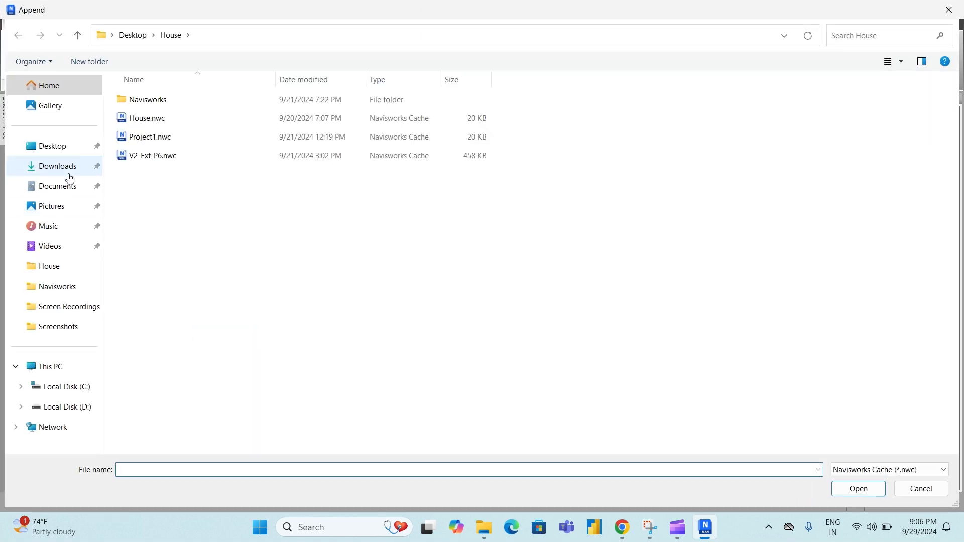
pyautogui.click(54, 147)
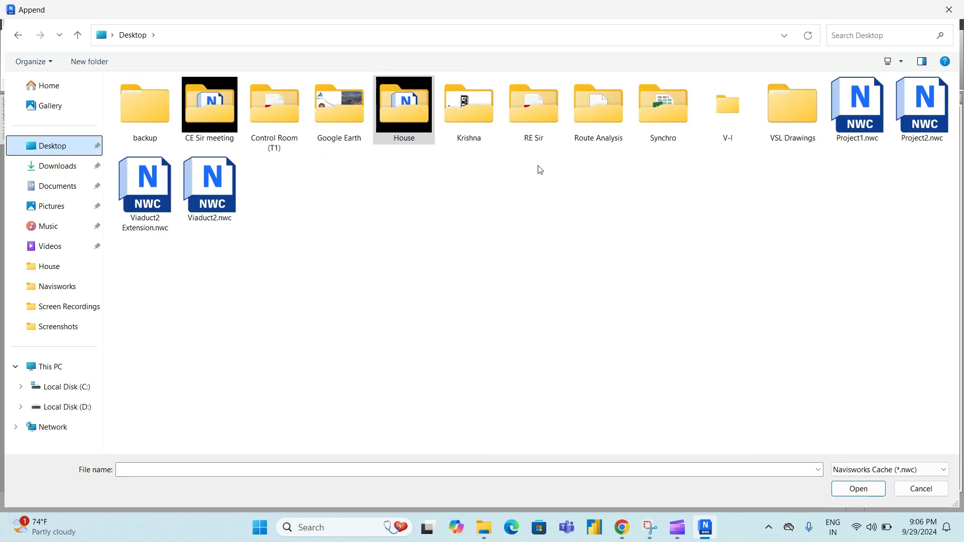
pyautogui.doubleClick(418, 113)
pyautogui.click(194, 159)
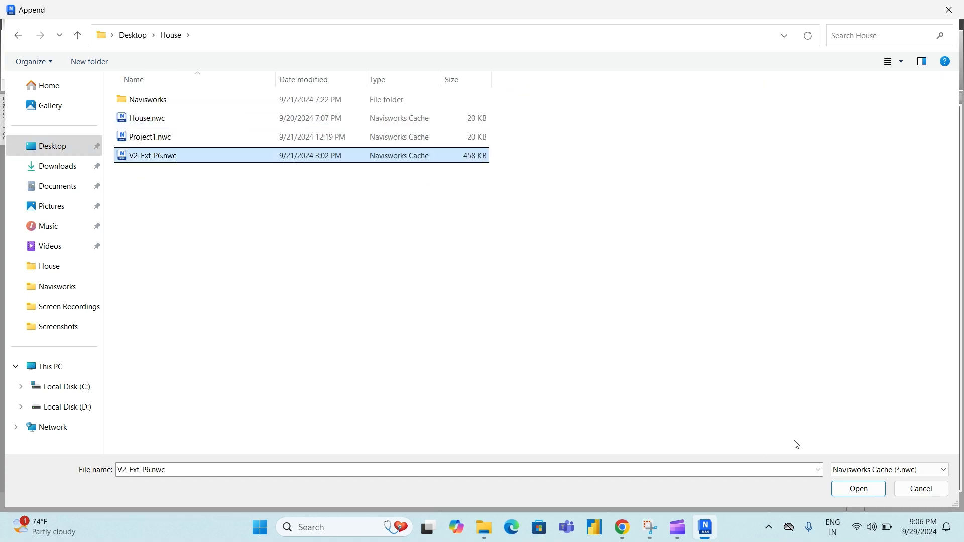
pyautogui.click(843, 488)
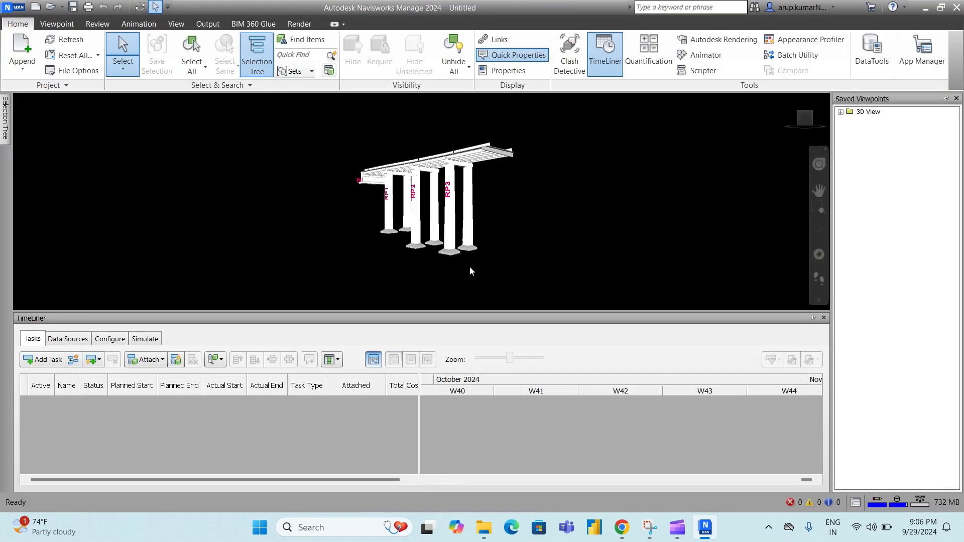
pyautogui.moveTo(512, 197); pyautogui.dragTo(490, 201, button='middle')
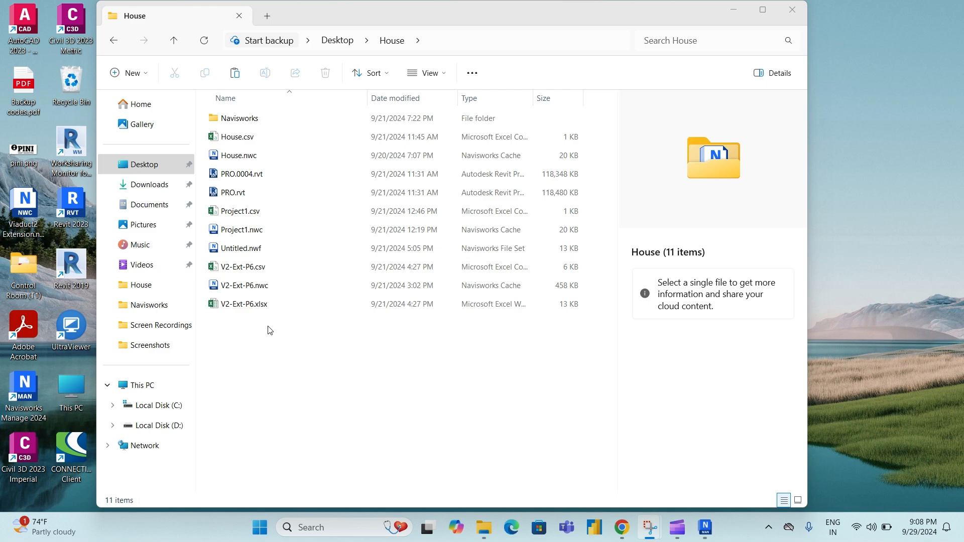
# - Open V2-Ext-P6.csv from the House folder in Excel and autofit columns B through G to their contents
pyautogui.doubleClick(251, 273)
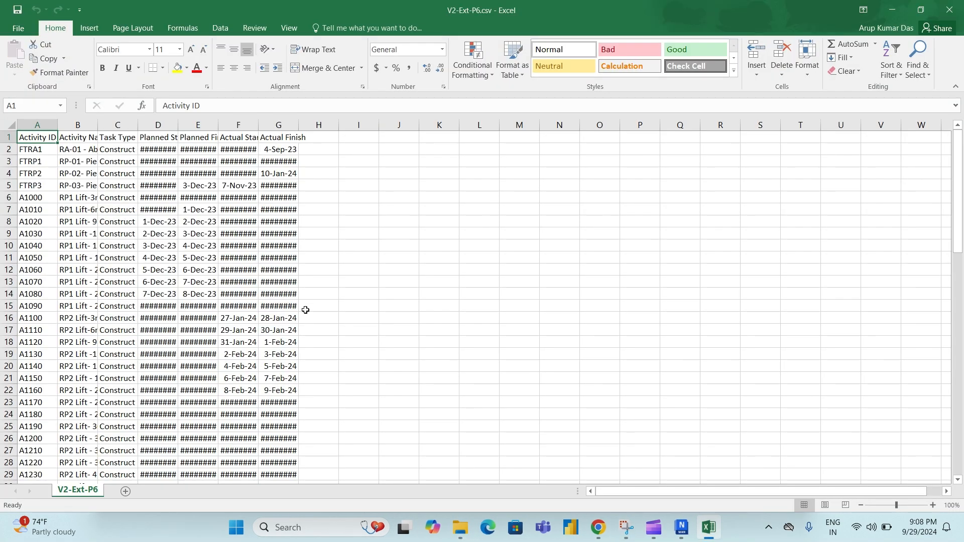
pyautogui.doubleClick(99, 123)
pyautogui.doubleClick(208, 123)
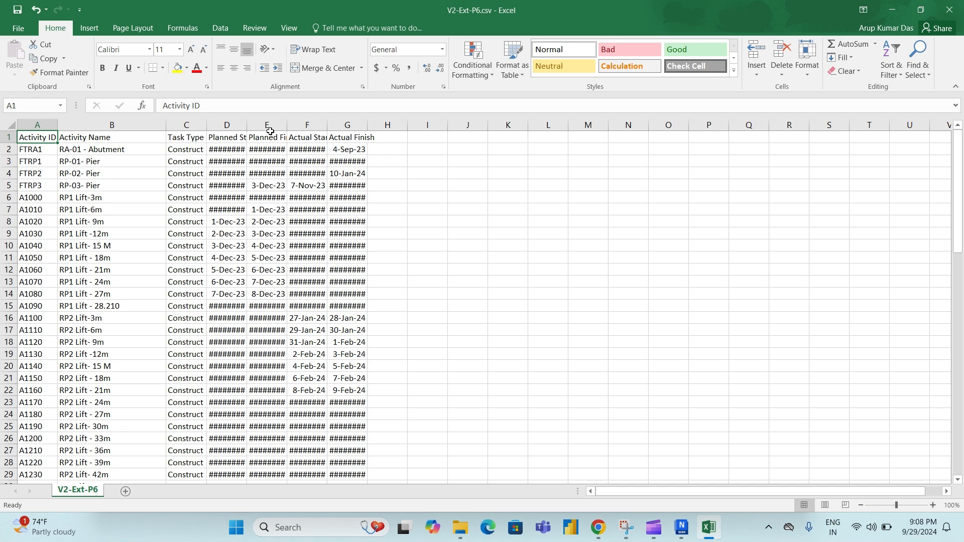
pyautogui.doubleClick(247, 125)
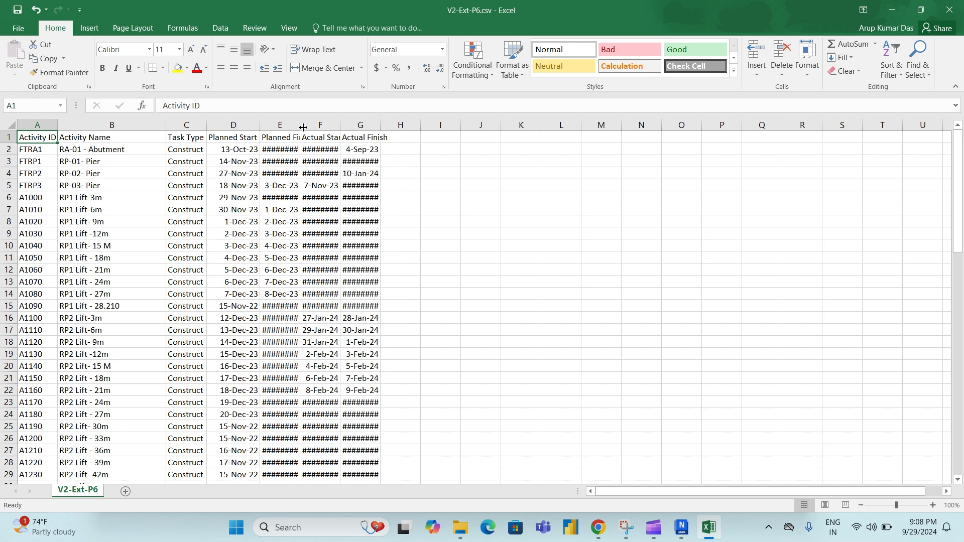
pyautogui.doubleClick(301, 125)
pyautogui.doubleClick(357, 125)
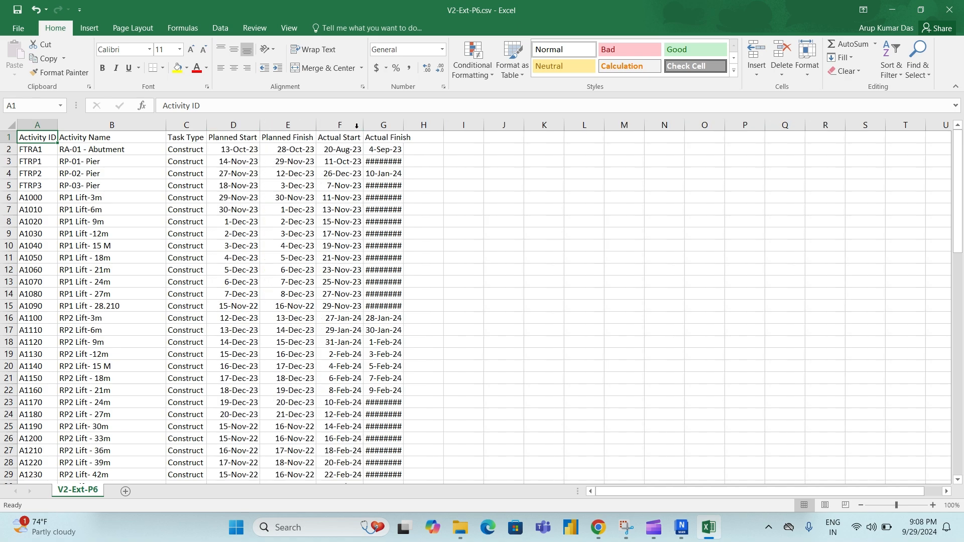
pyautogui.doubleClick(404, 125)
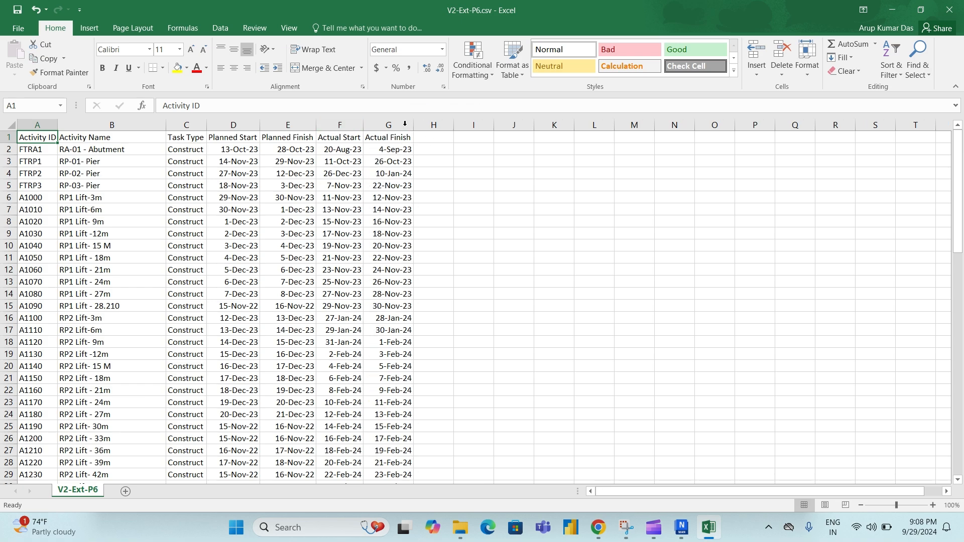
pyautogui.click(484, 224)
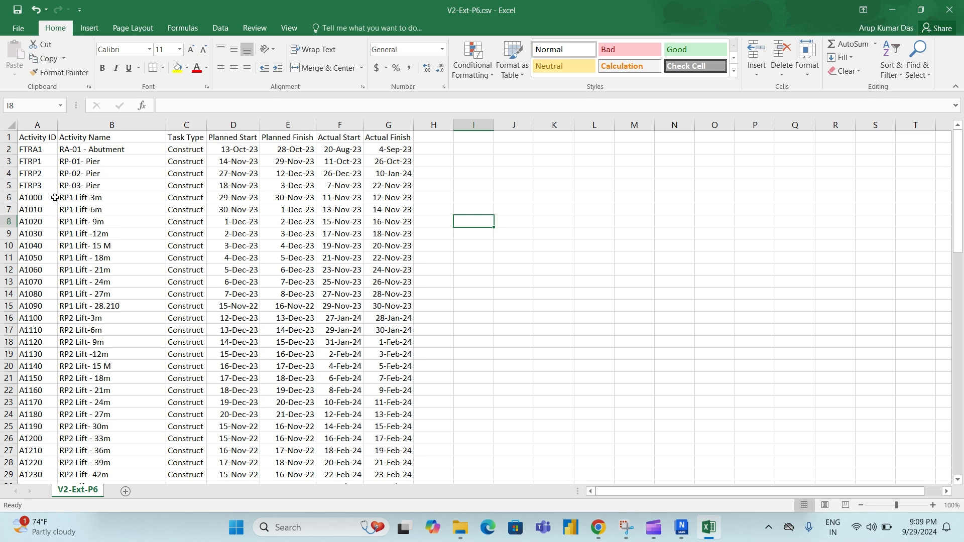
pyautogui.click(563, 302)
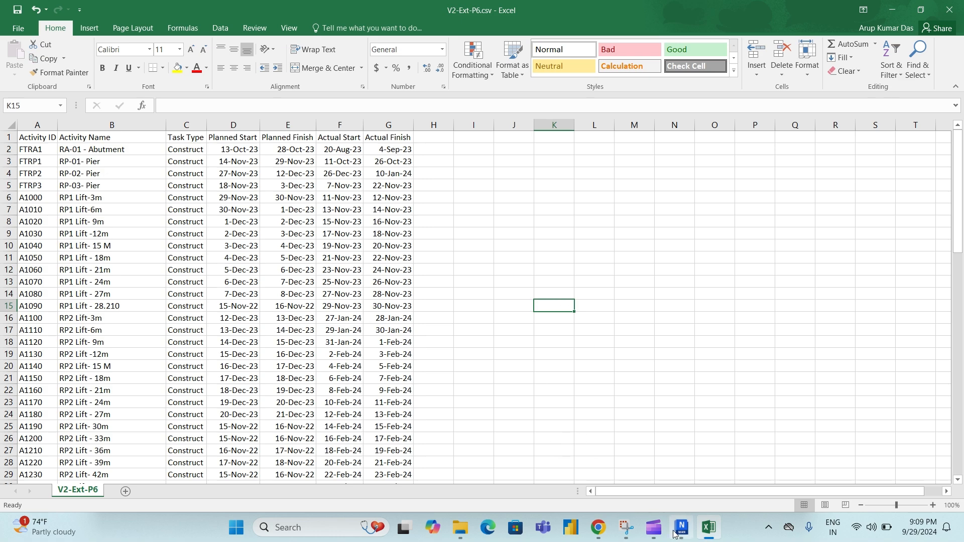
# - Switch back to Navisworks and add V2-Ext-P6.csv from the House folder as a CSV data source in TimeLiner
pyautogui.moveTo(680, 530)
pyautogui.click(679, 472)
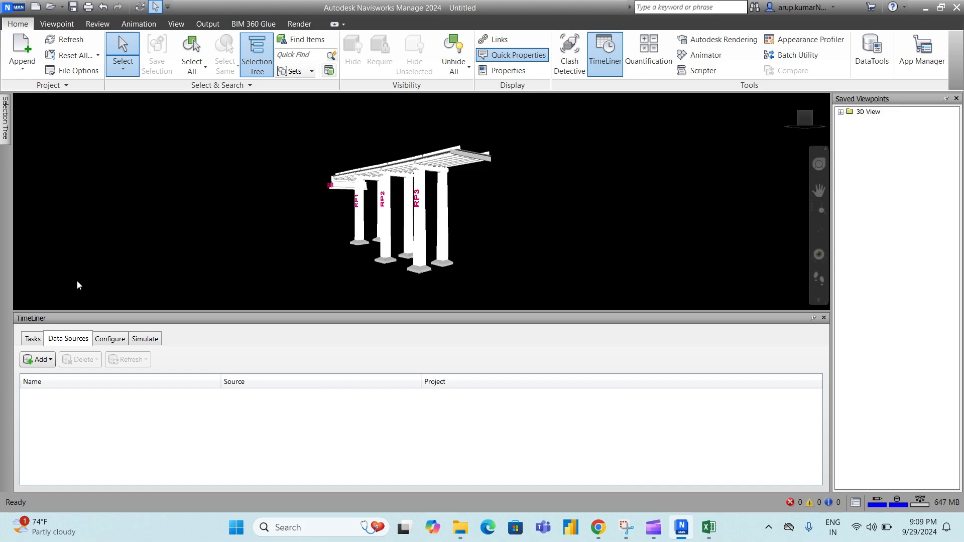
pyautogui.click(31, 340)
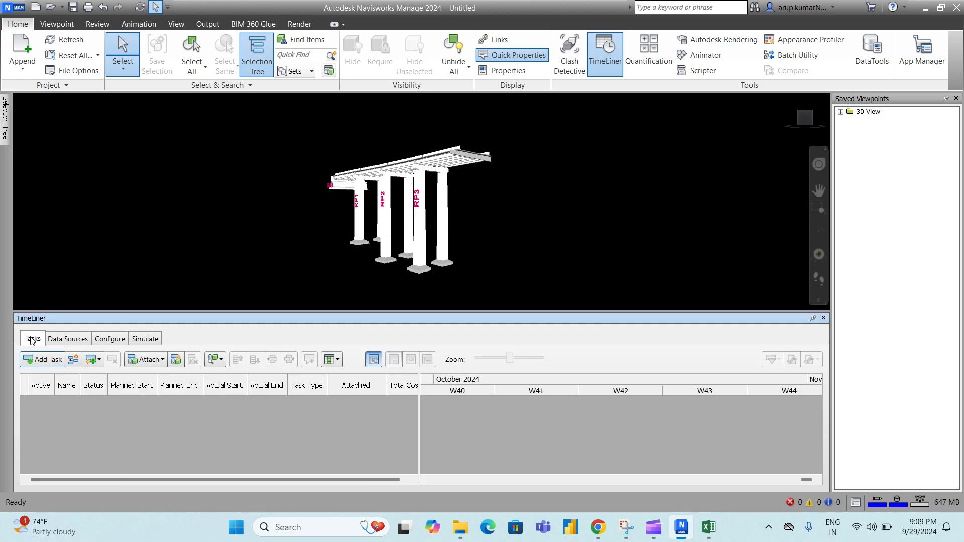
pyautogui.click(57, 342)
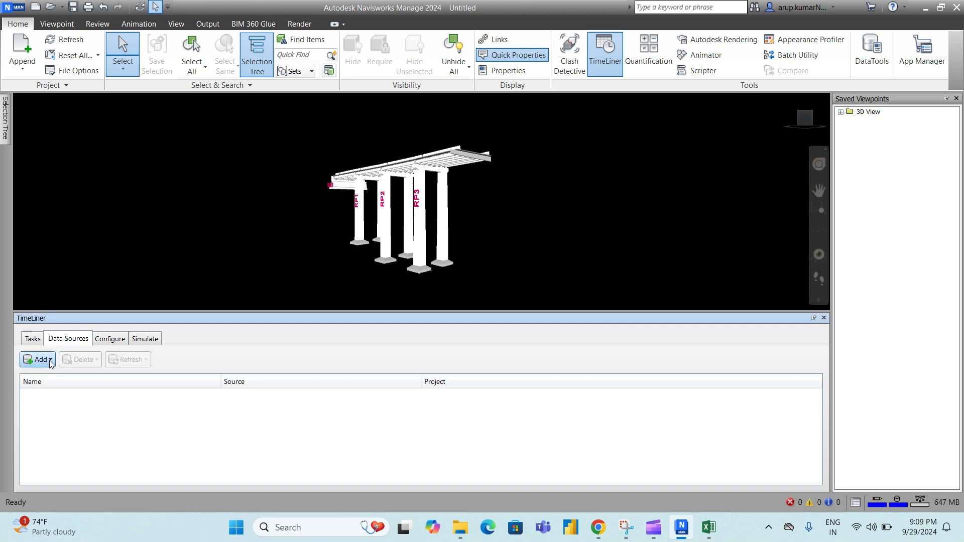
pyautogui.click(50, 360)
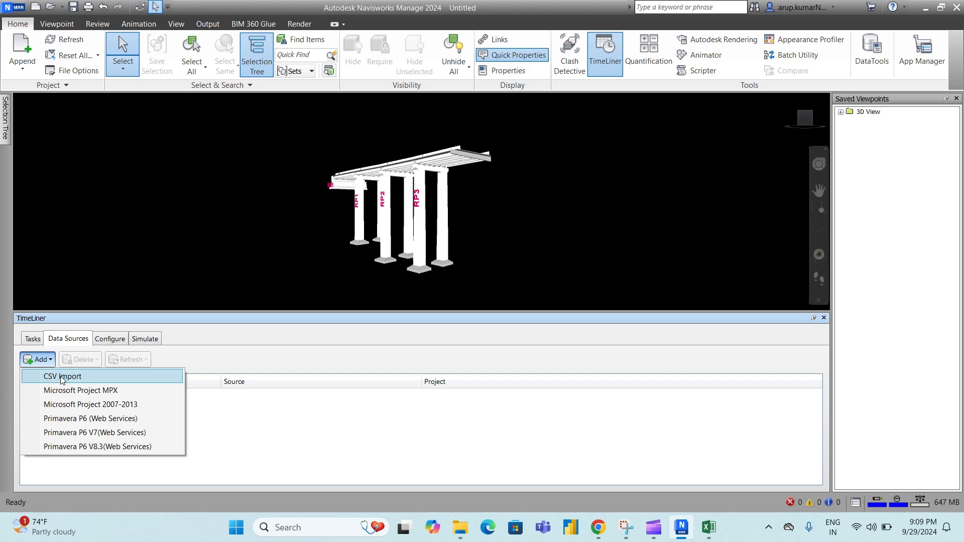
pyautogui.click(62, 377)
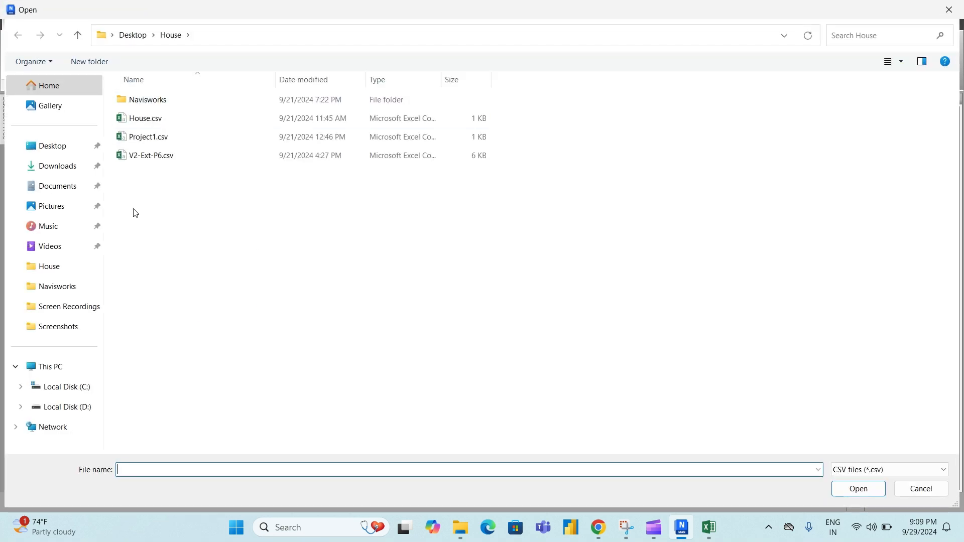
pyautogui.click(160, 155)
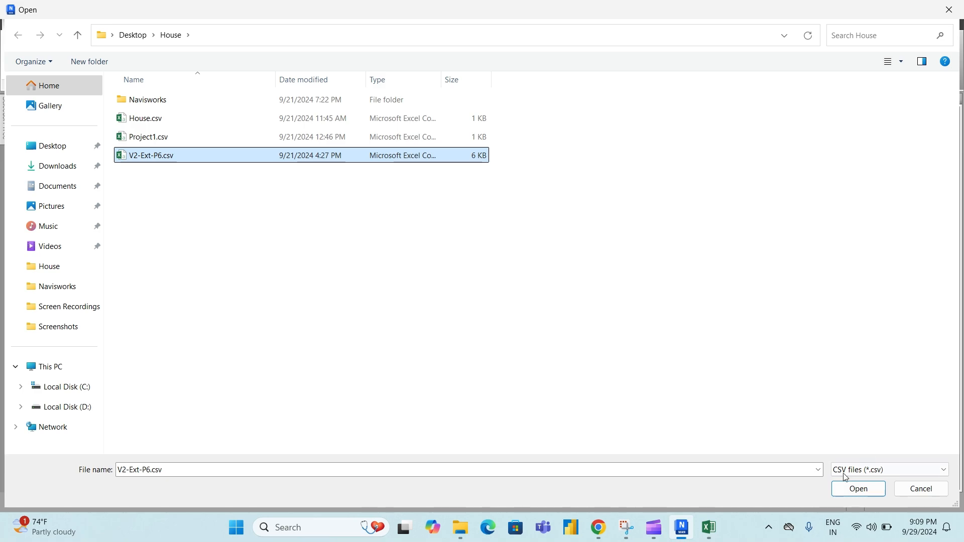
pyautogui.click(855, 495)
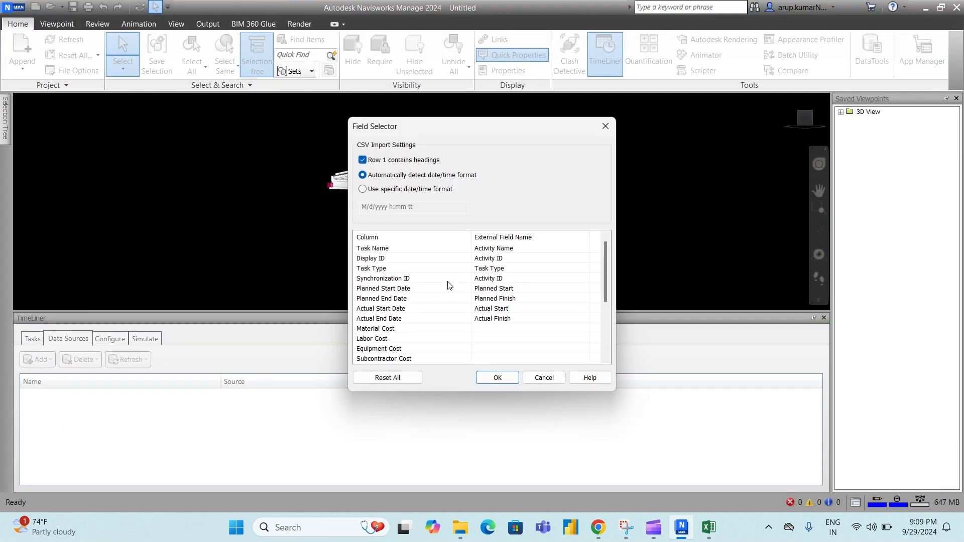
# - Map the Task Name column to the external field Activity Name for the CSV import
pyautogui.click(524, 250)
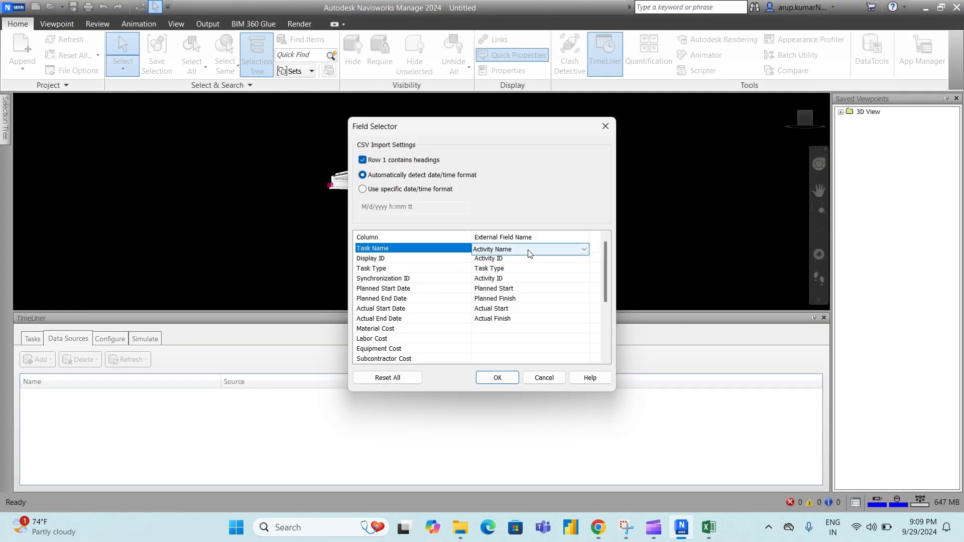
pyautogui.click(586, 250)
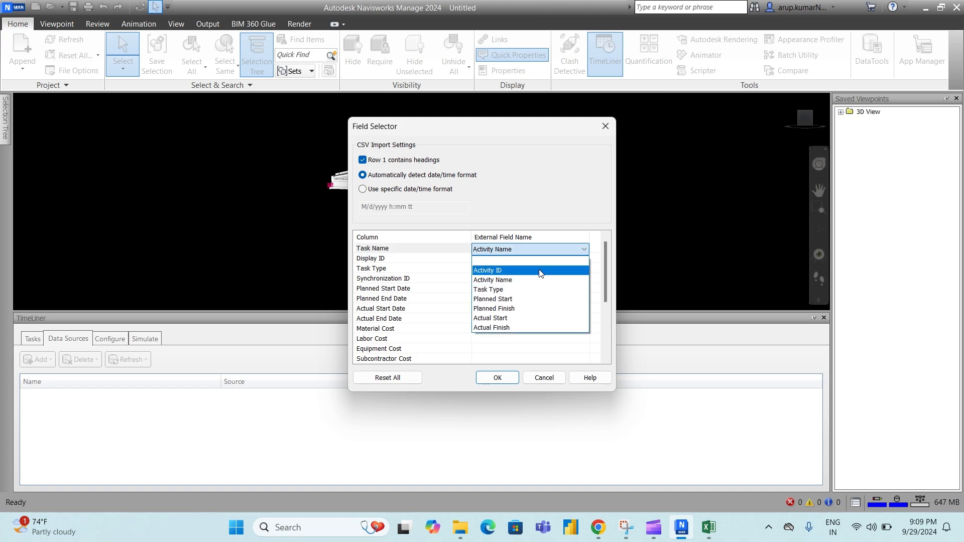
pyautogui.click(540, 271)
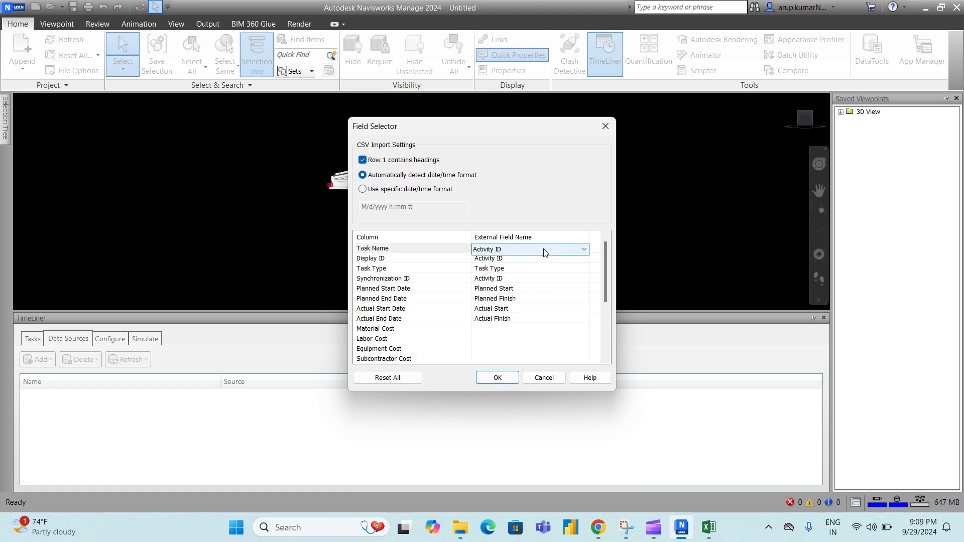
pyautogui.click(544, 250)
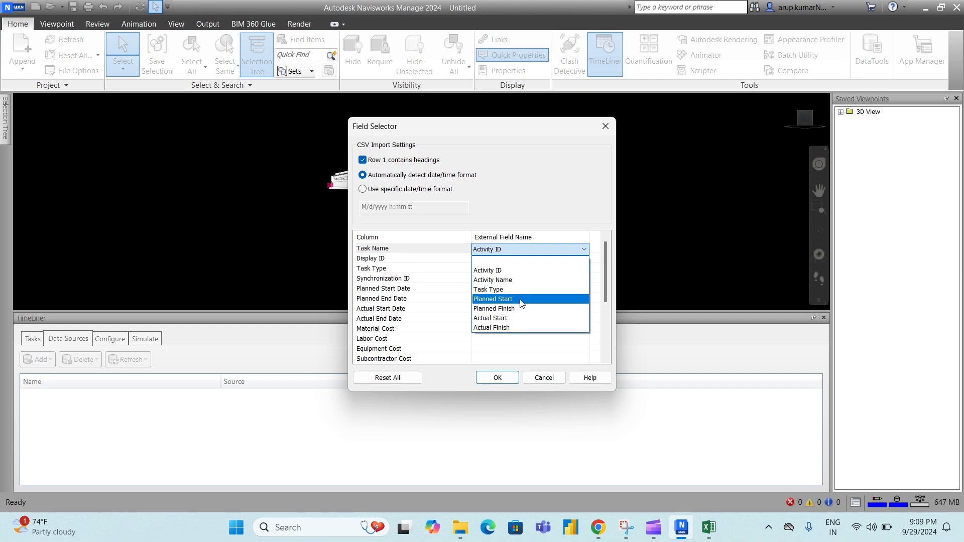
pyautogui.click(516, 280)
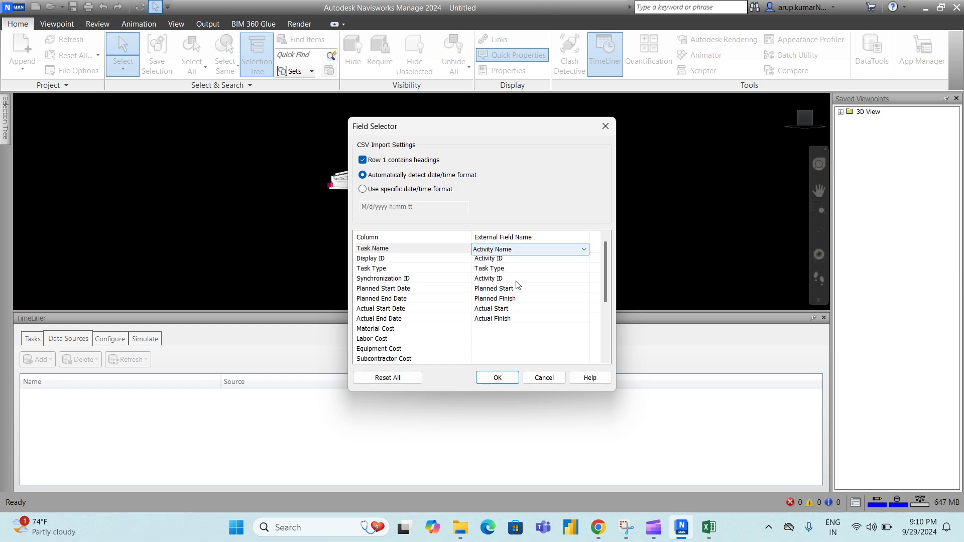
# - Map the Display ID column to Activity ID and the Task Type column to Task Type
pyautogui.click(410, 260)
pyautogui.click(527, 260)
pyautogui.click(526, 261)
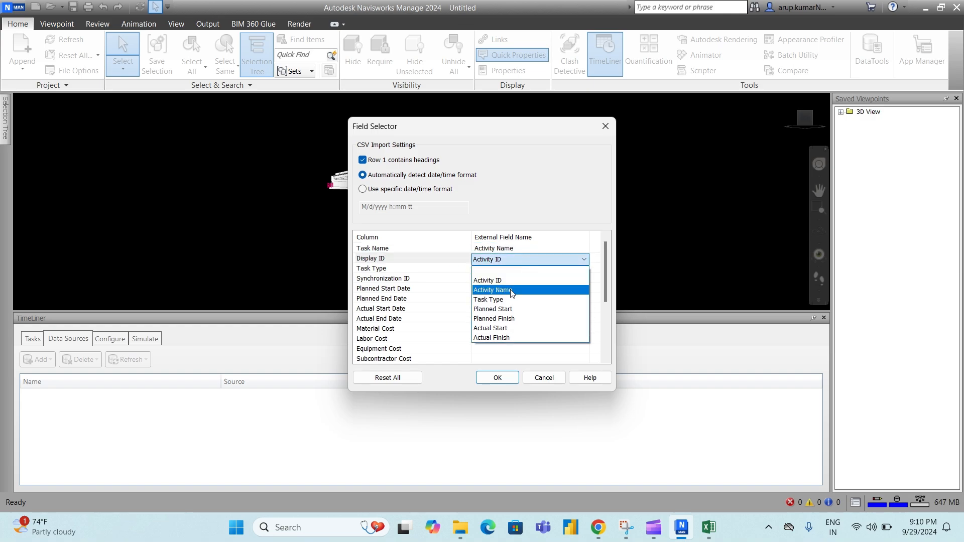
pyautogui.click(512, 282)
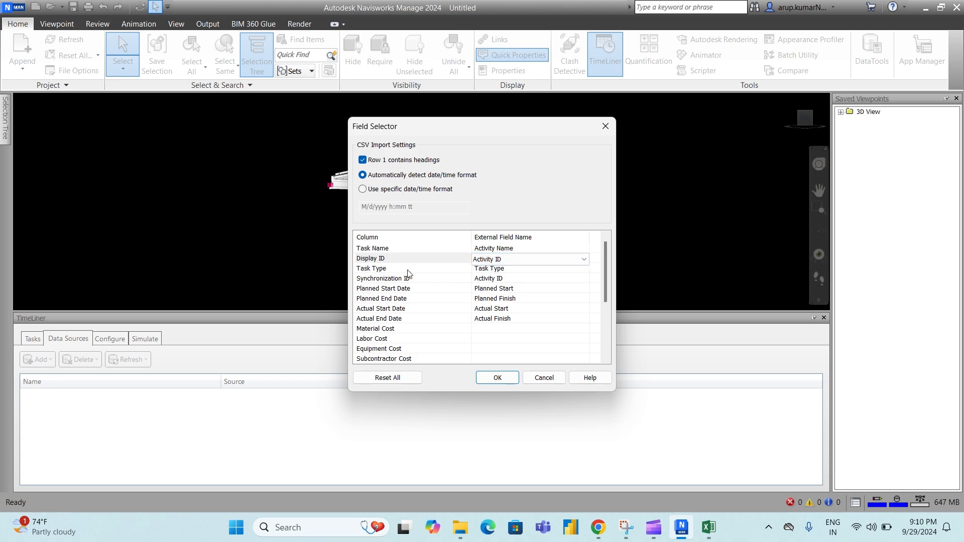
pyautogui.click(408, 270)
pyautogui.click(540, 270)
pyautogui.click(540, 271)
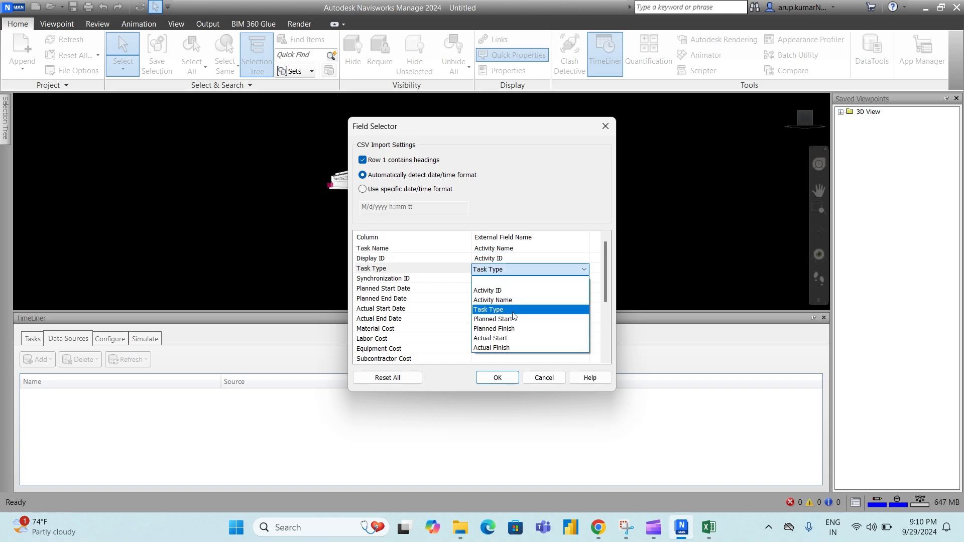
pyautogui.click(513, 315)
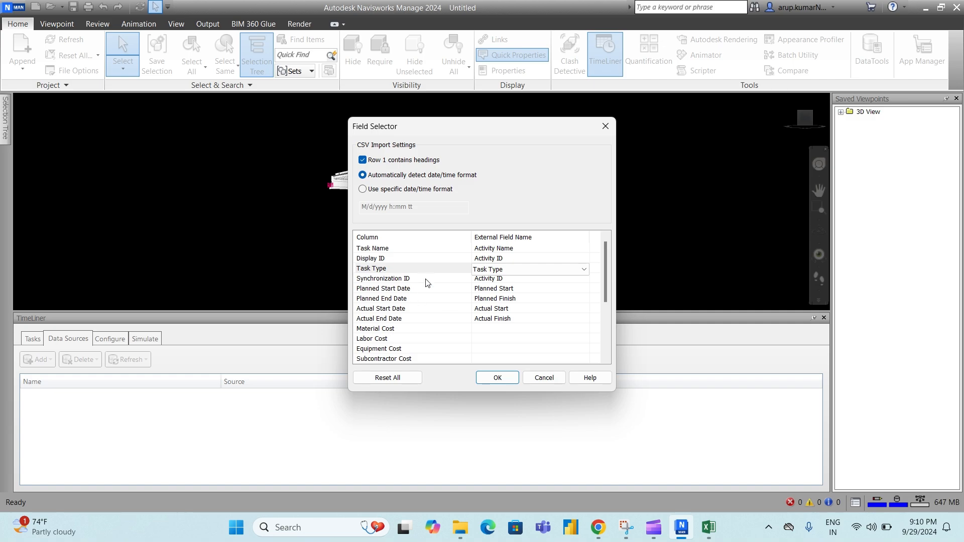
# - Map the Synchronization ID column to Activity ID and the Planned Start Date column to Planned Start
pyautogui.click(426, 280)
pyautogui.click(509, 280)
pyautogui.click(509, 282)
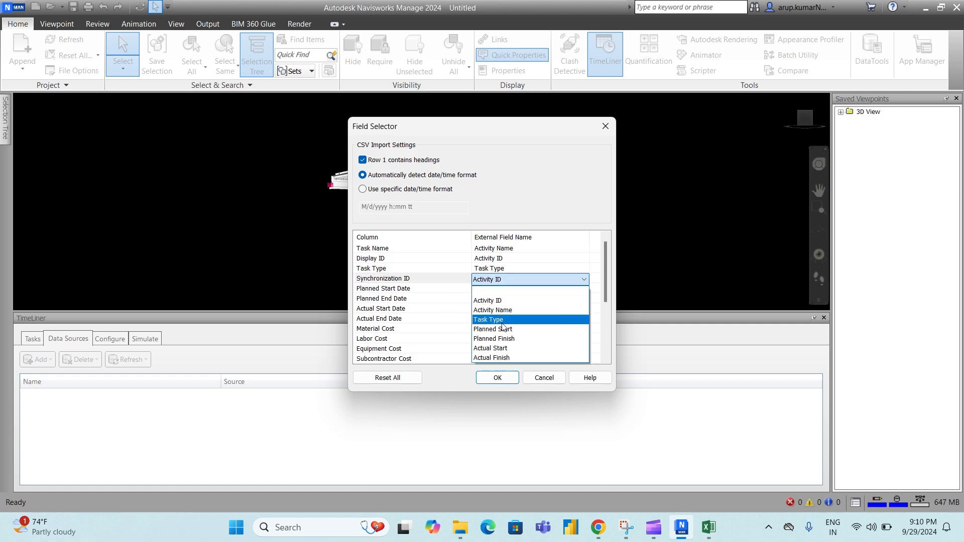
pyautogui.click(506, 305)
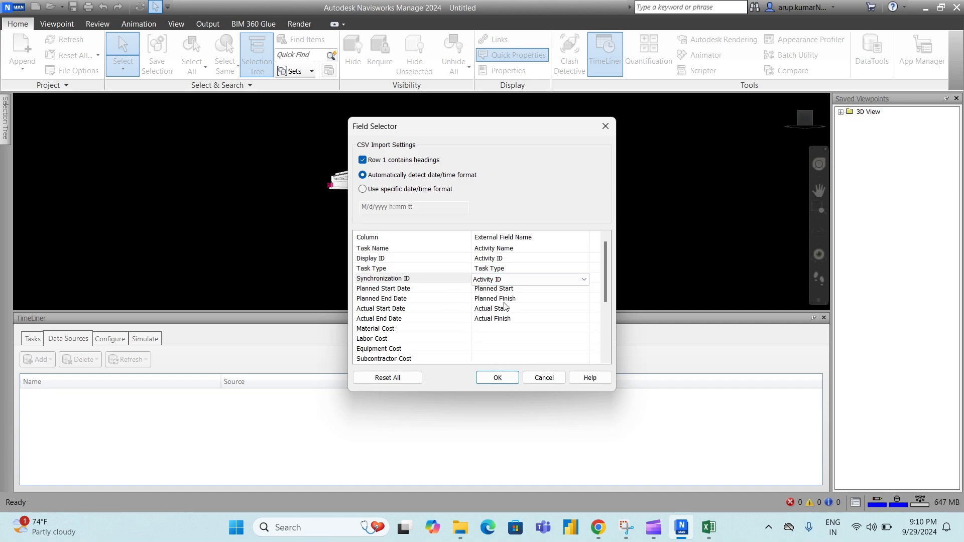
pyautogui.click(434, 291)
pyautogui.click(532, 290)
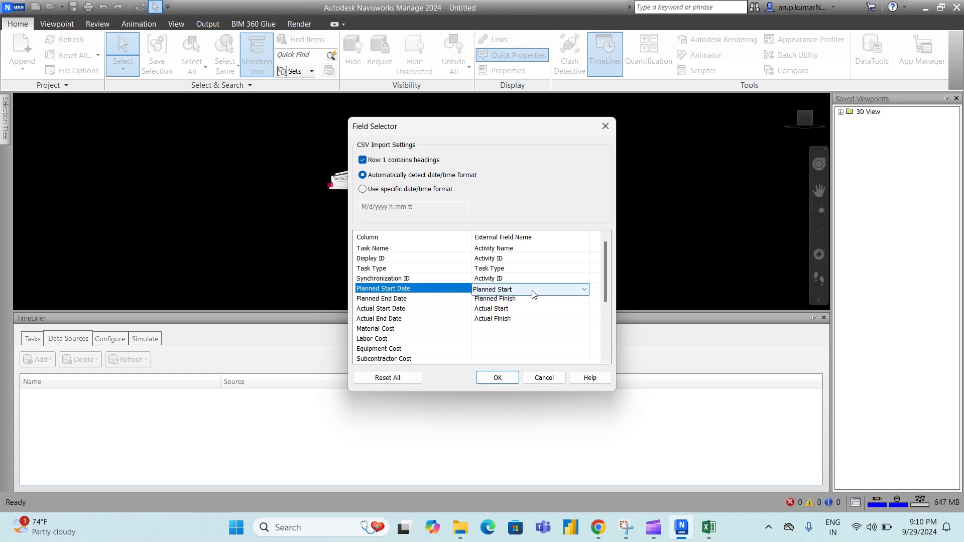
pyautogui.click(533, 291)
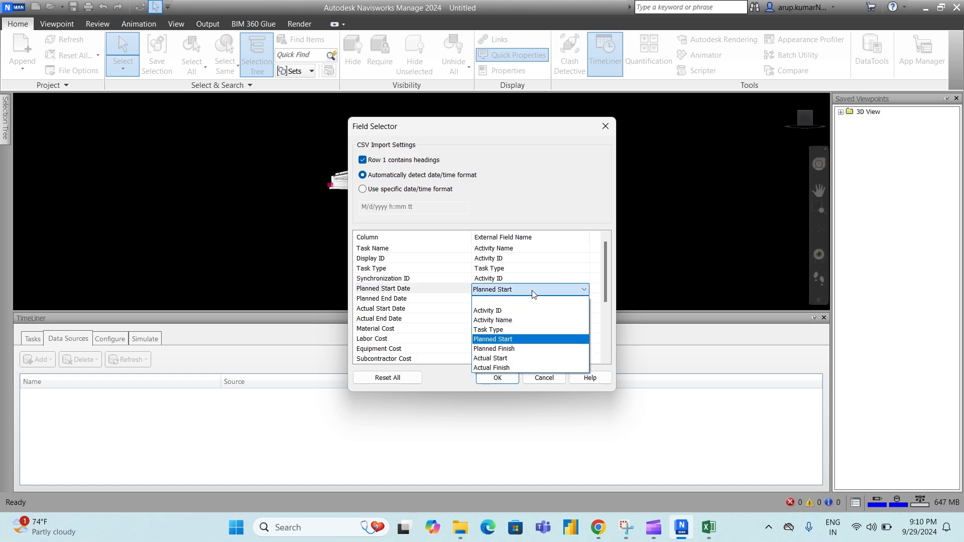
pyautogui.click(522, 340)
# - Map the Planned End Date column to Planned Finish and the Actual Start Date column to Actual Start
pyautogui.click(427, 301)
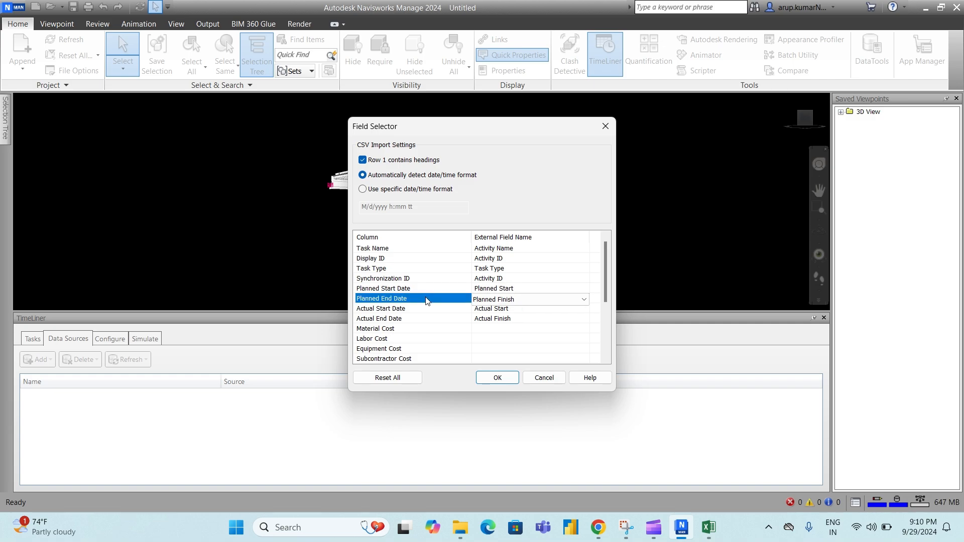
pyautogui.click(534, 299)
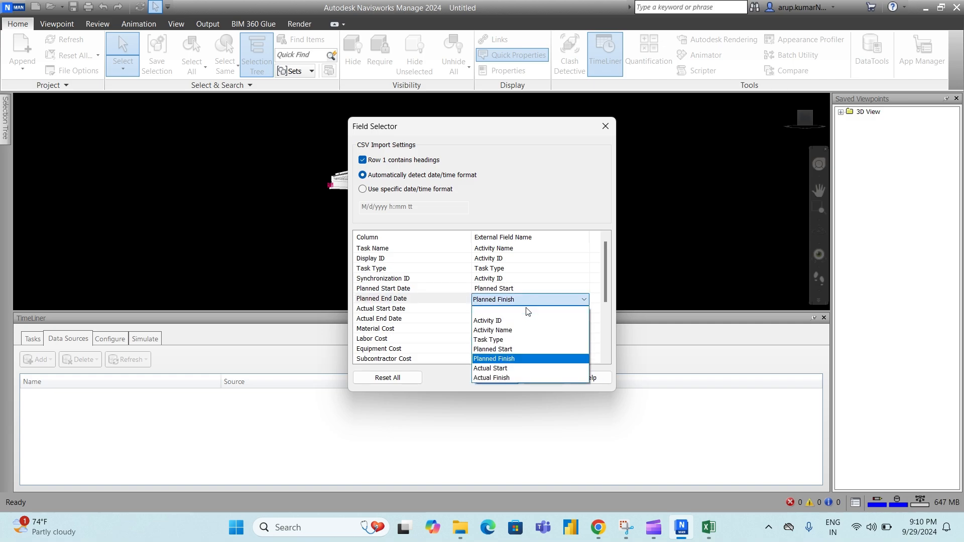
pyautogui.click(519, 358)
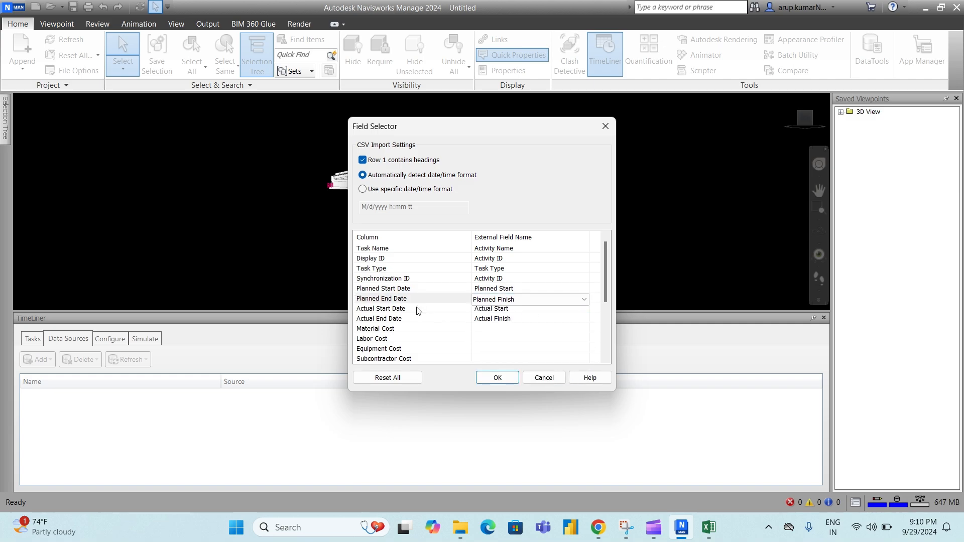
pyautogui.click(417, 309)
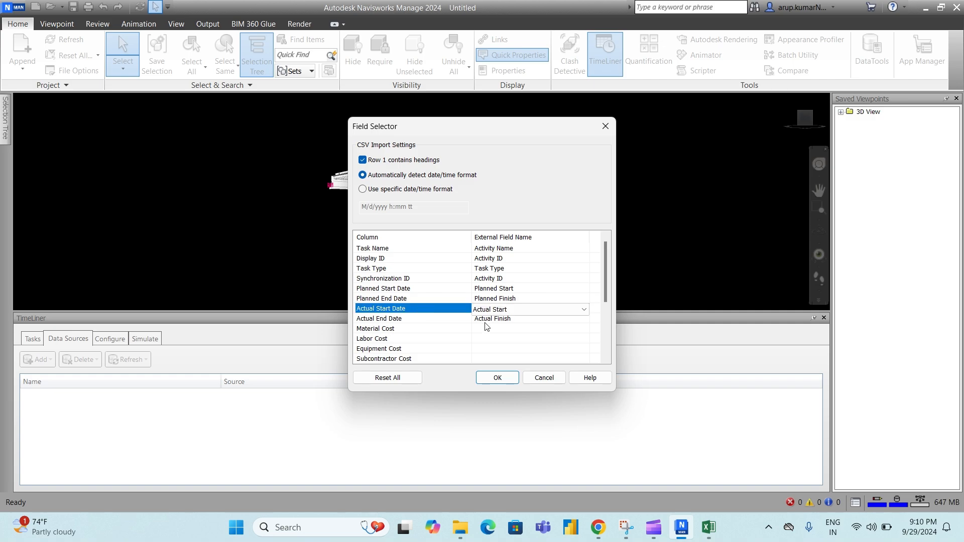
pyautogui.click(530, 314)
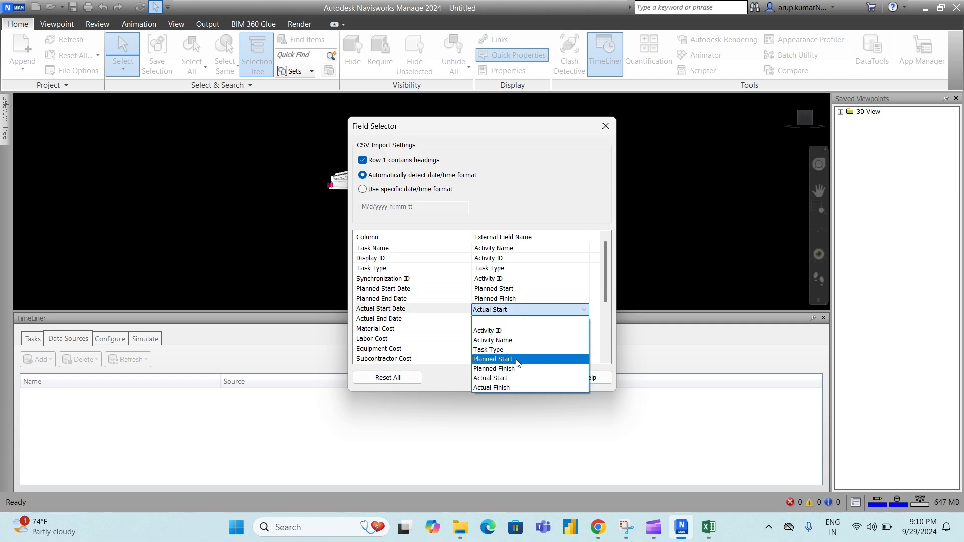
pyautogui.click(517, 377)
# - Keep the Actual End Date column mapped to Actual Finish and accept the CSV field mapping
pyautogui.click(409, 321)
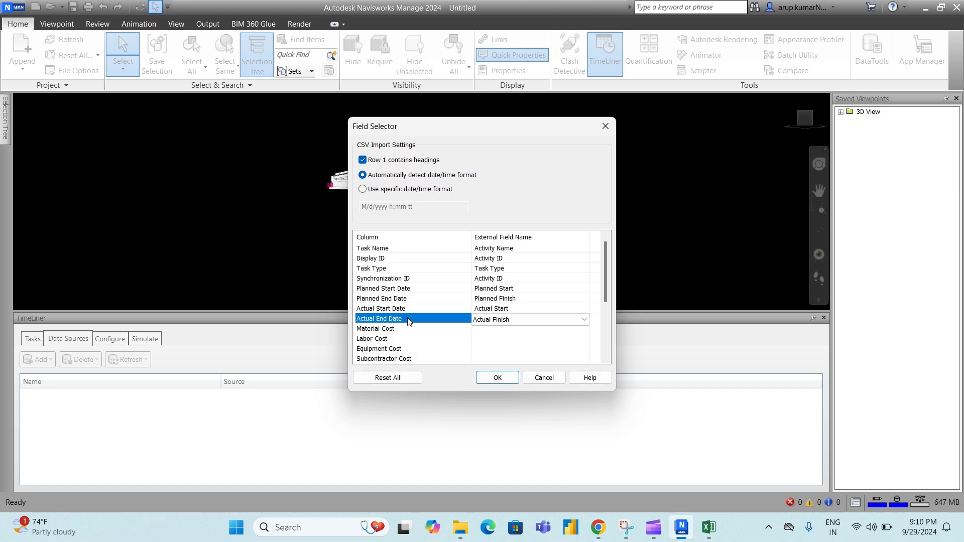
pyautogui.click(520, 323)
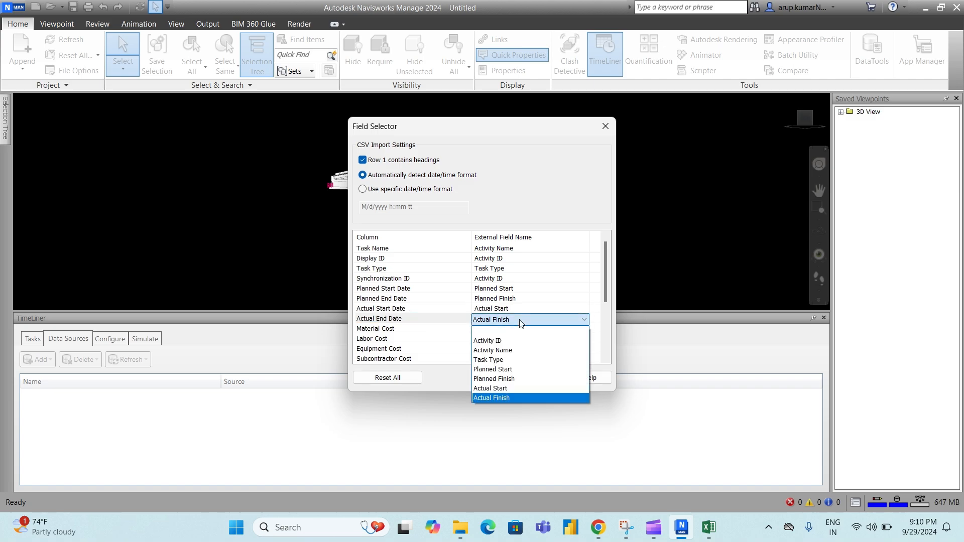
pyautogui.click(521, 324)
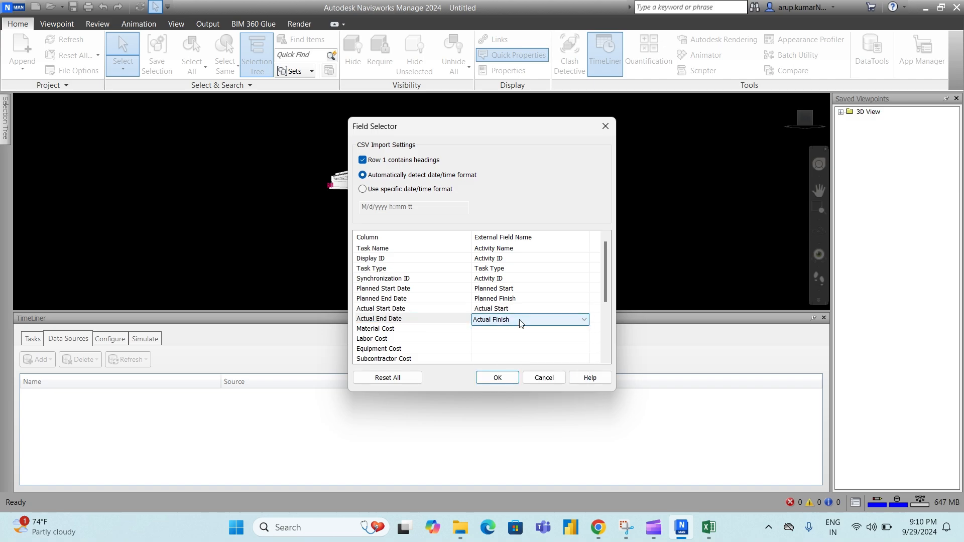
pyautogui.click(496, 379)
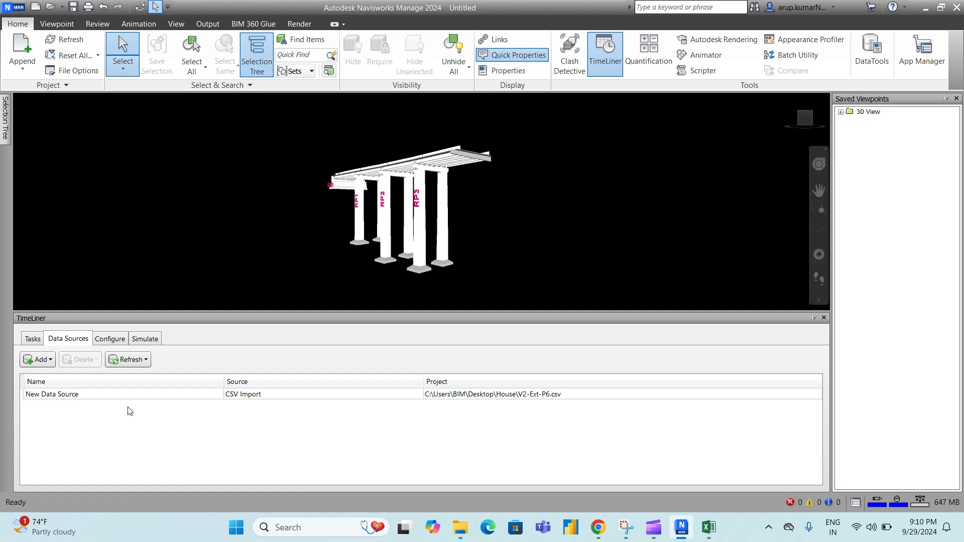
# - Rebuild the task hierarchy from the V2-Ext-P6.csv data source and review the imported tasks across to the Attached column
pyautogui.click(469, 398)
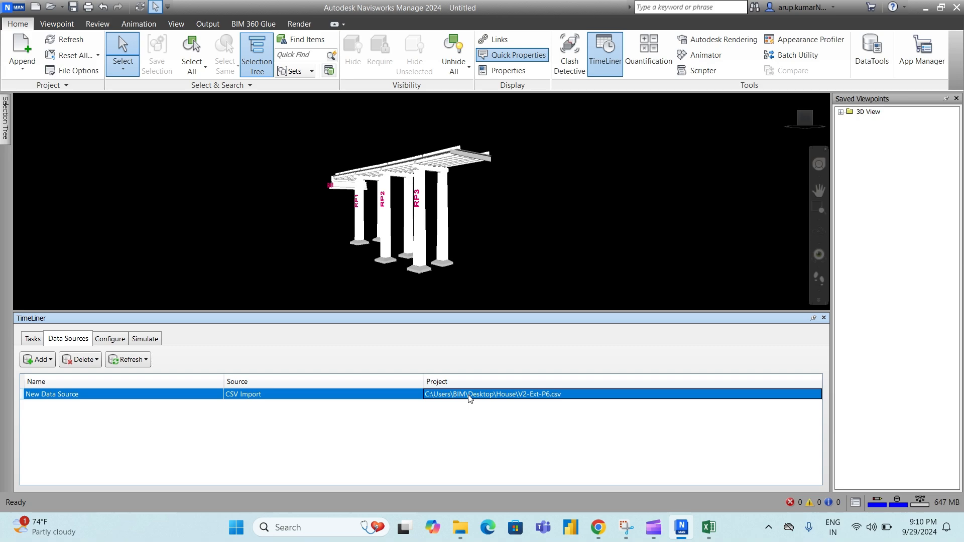
pyautogui.rightClick(469, 399)
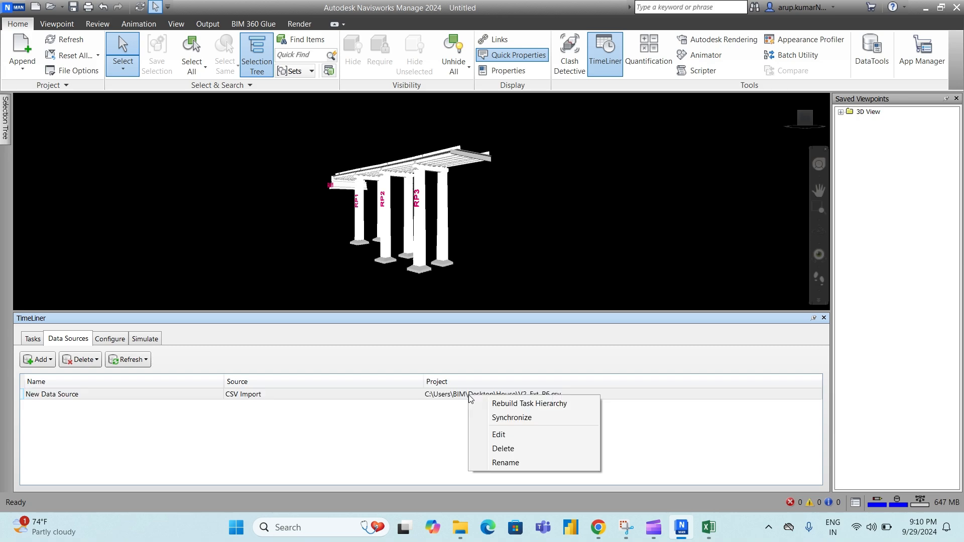
pyautogui.click(505, 404)
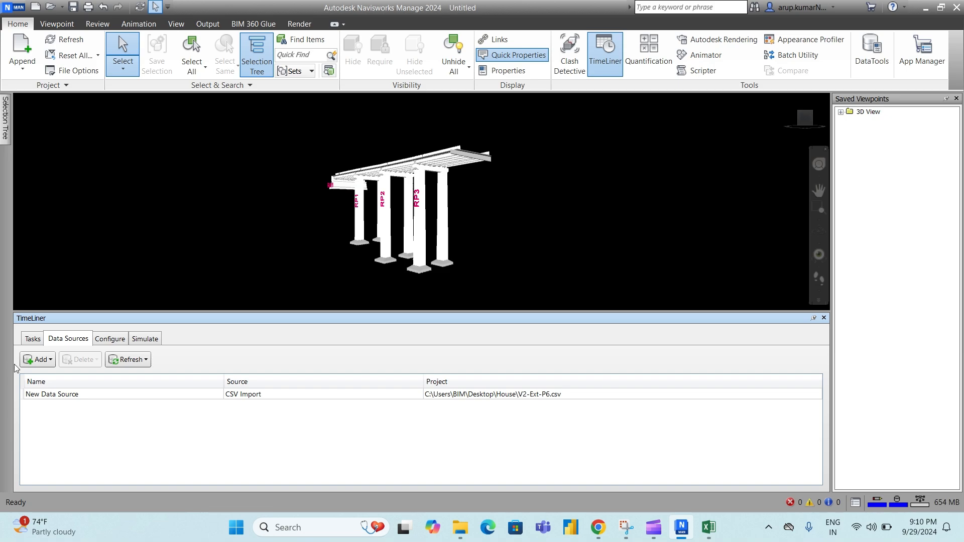
pyautogui.click(33, 340)
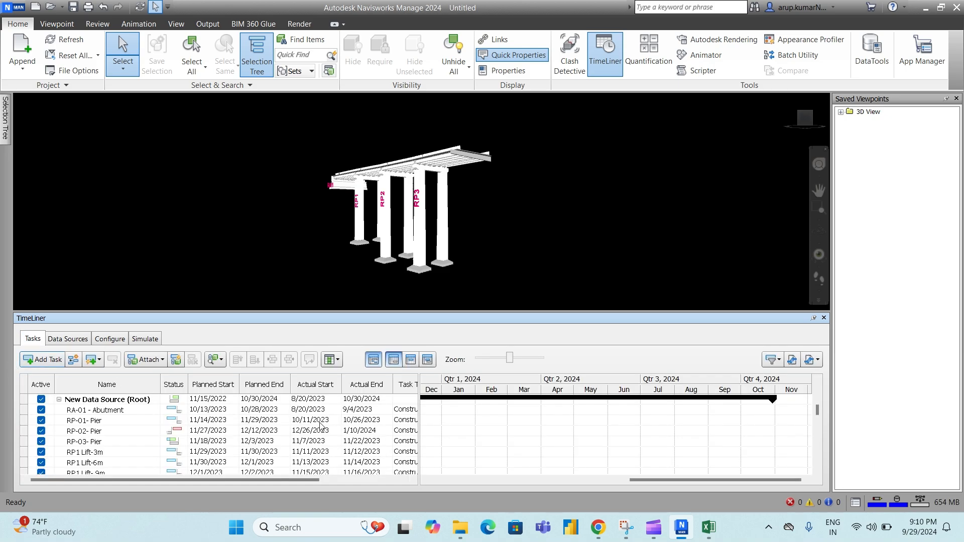
pyautogui.moveTo(285, 481); pyautogui.dragTo(324, 481)
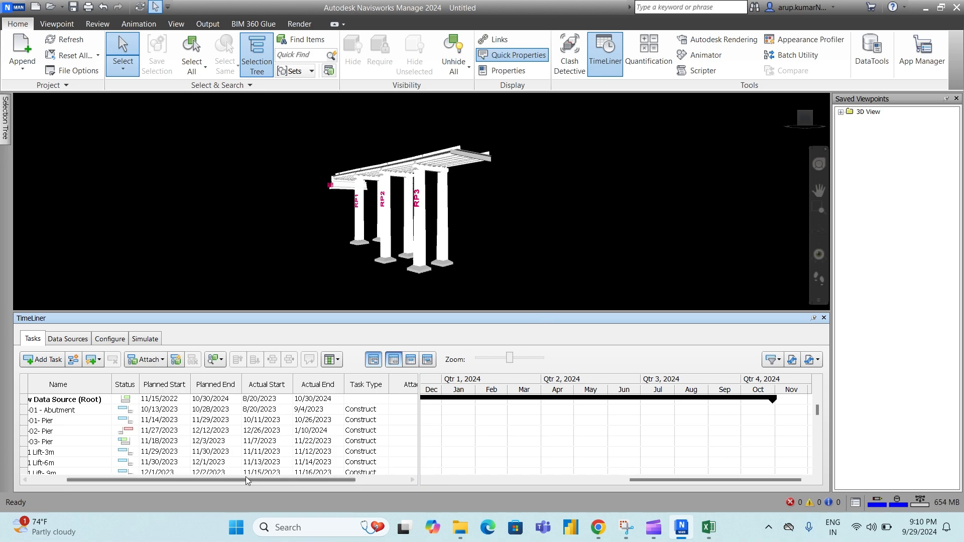
pyautogui.moveTo(243, 480); pyautogui.dragTo(265, 482)
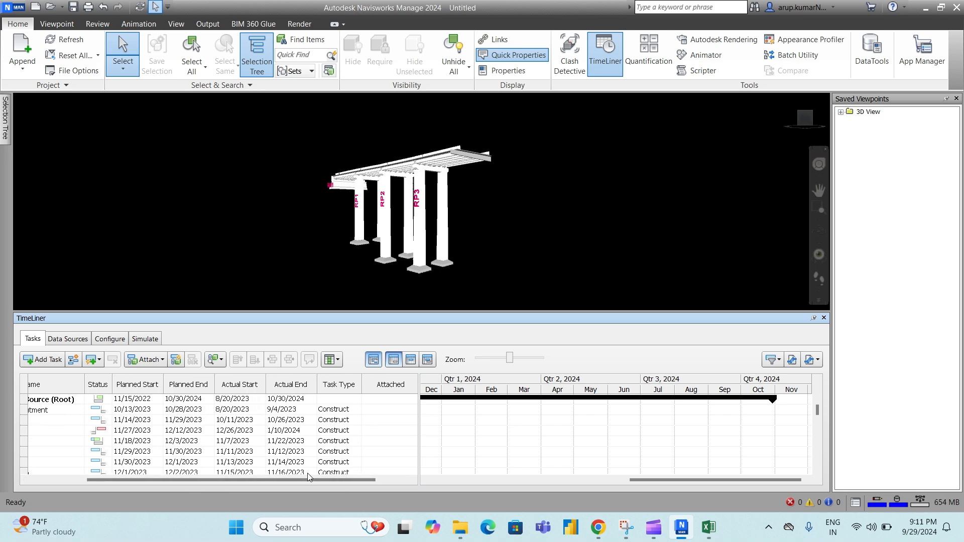
pyautogui.moveTo(301, 480); pyautogui.dragTo(330, 484)
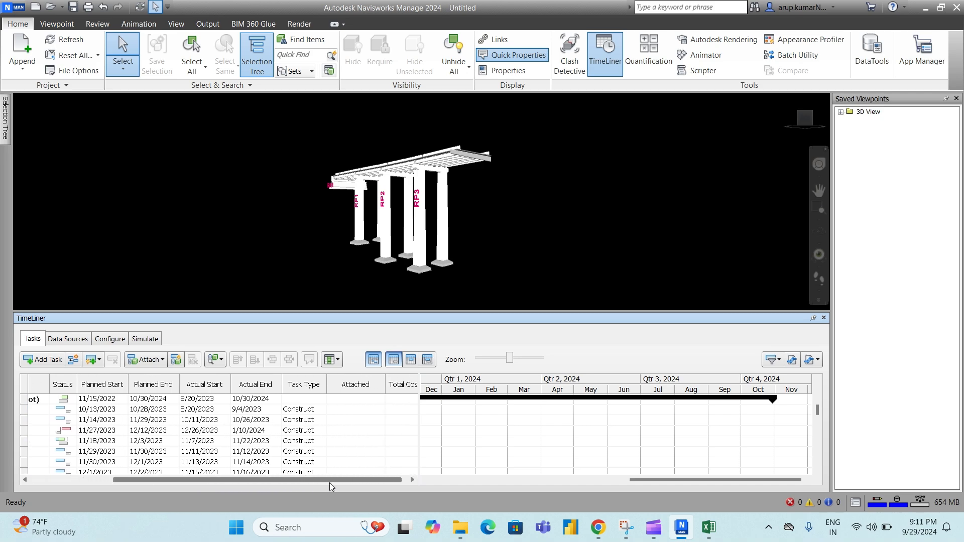
# - Disable the existing New Rule in the TimeLiner auto-attach rules and start another rule named V2 Ext
pyautogui.click(176, 360)
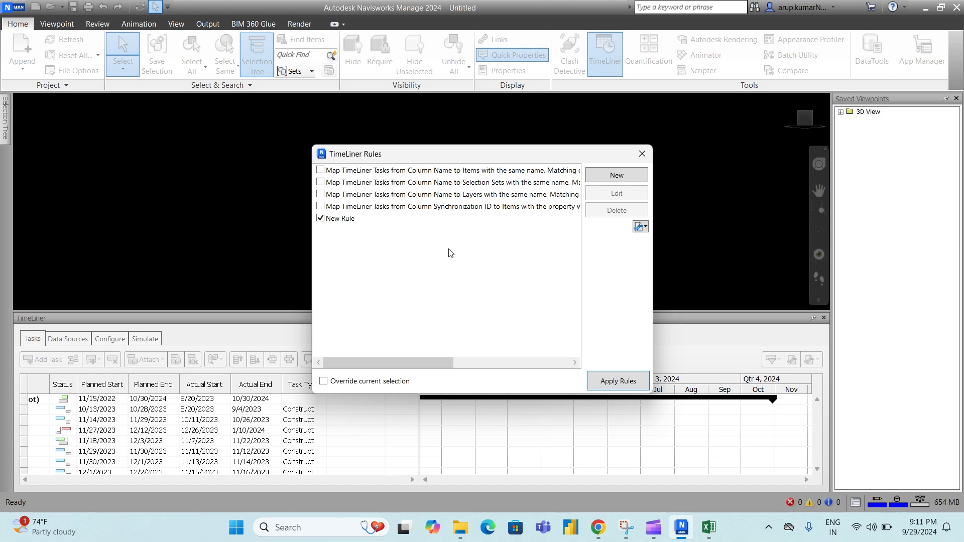
pyautogui.click(322, 218)
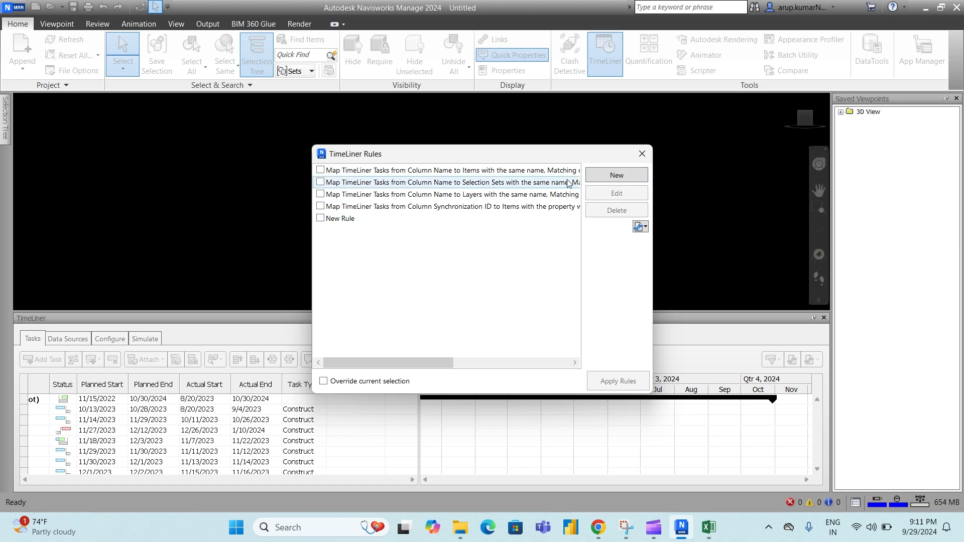
pyautogui.click(617, 175)
pyautogui.click(406, 184)
pyautogui.moveTo(406, 184); pyautogui.dragTo(370, 184)
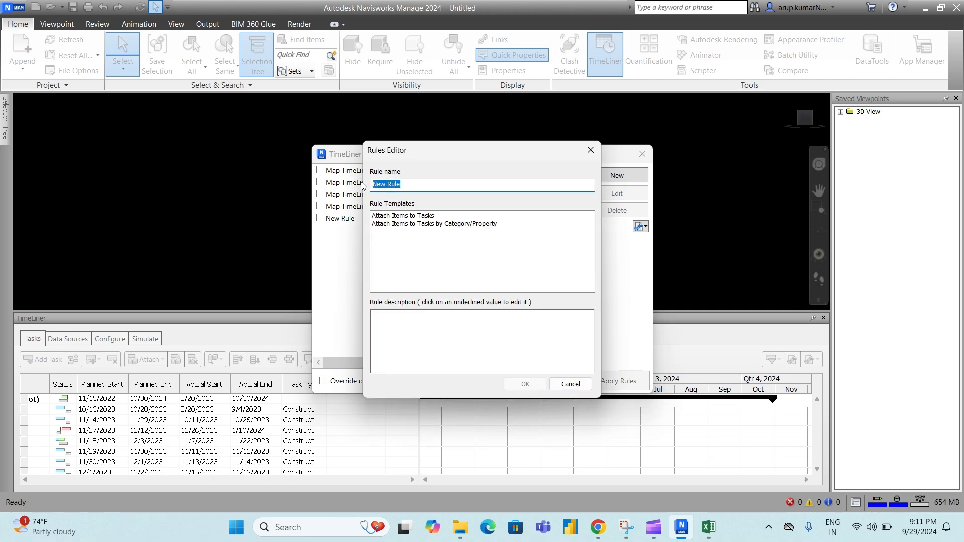
pyautogui.write('V2')
pyautogui.write('xt')
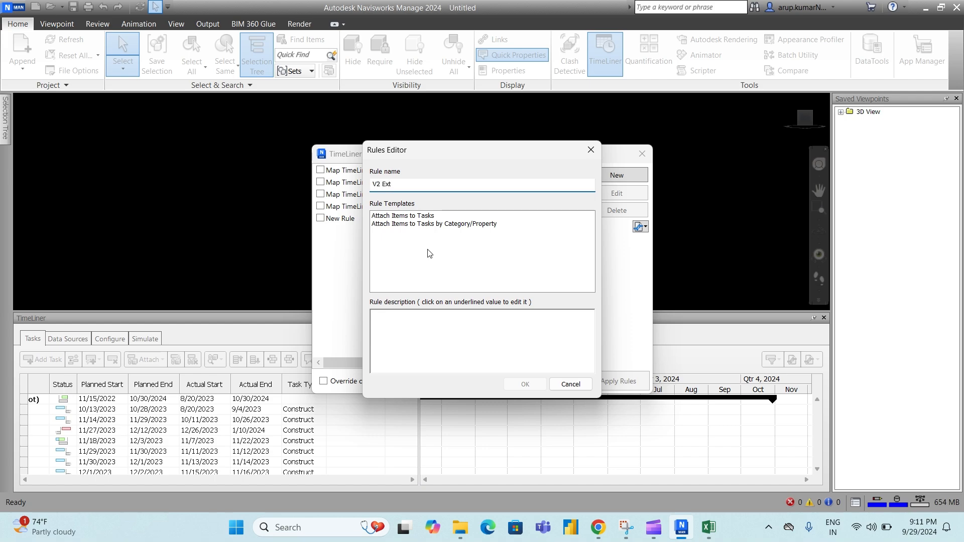
# - Base the rule on the Attach Items to Tasks by Category/Property template and set its task column to Display ID
pyautogui.click(434, 224)
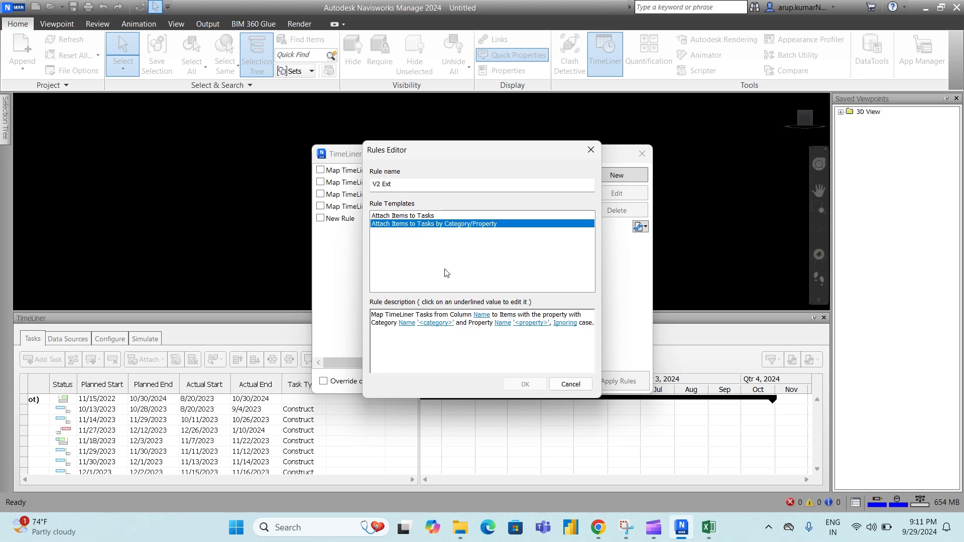
pyautogui.click(481, 315)
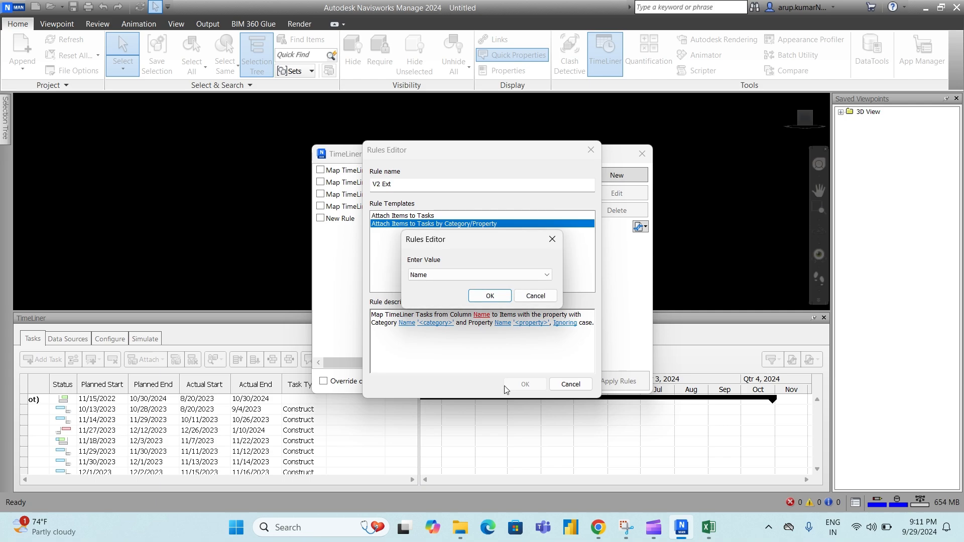
pyautogui.click(547, 276)
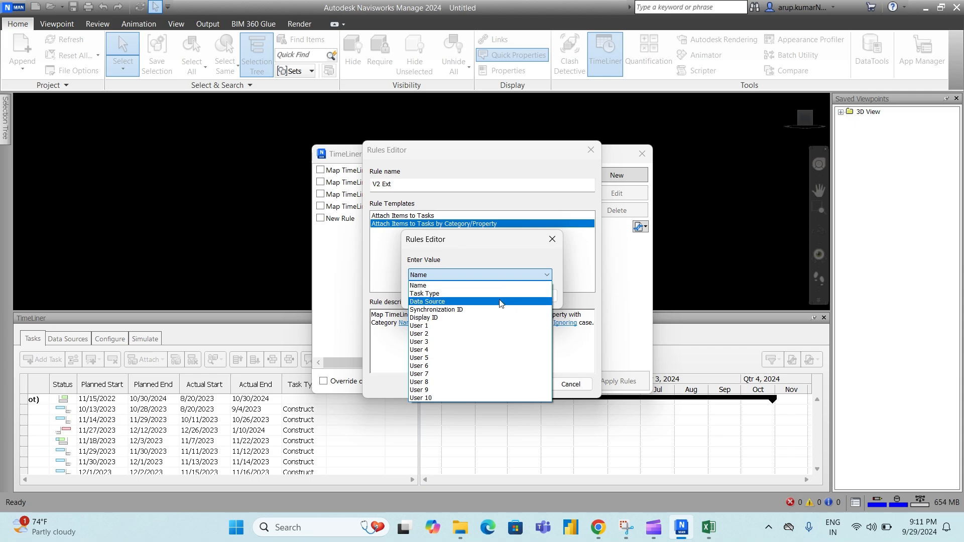
pyautogui.click(488, 319)
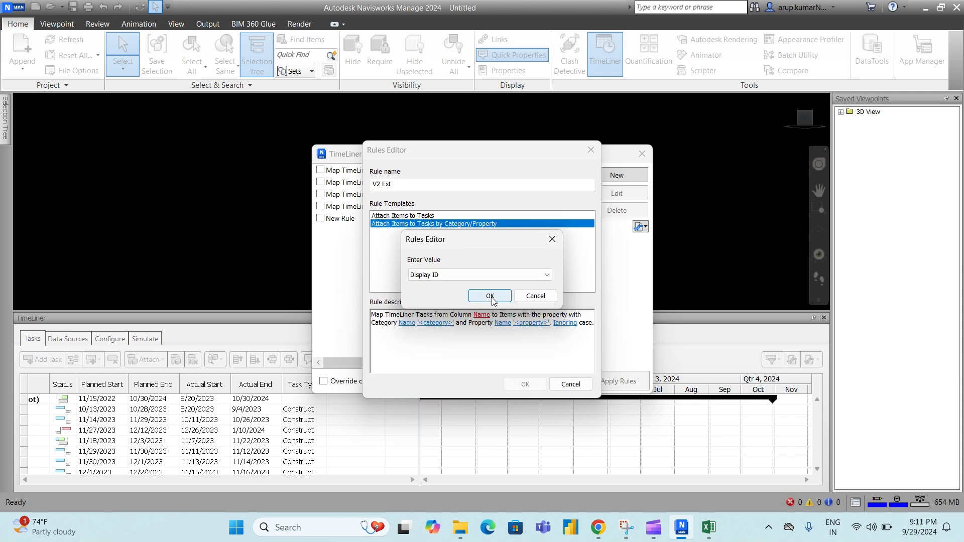
pyautogui.click(491, 296)
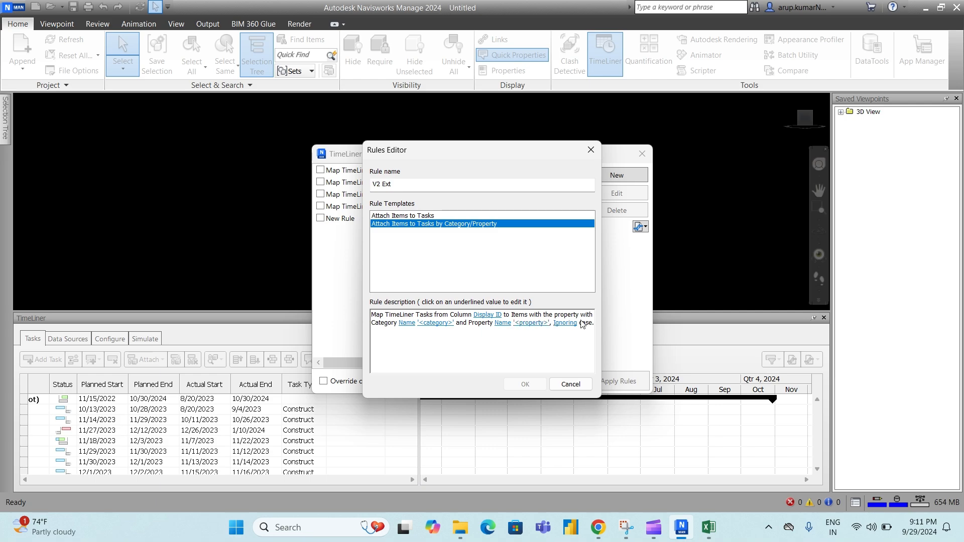
# - Set the rule's category name to Element and its property name to Activity ID
pyautogui.click(433, 324)
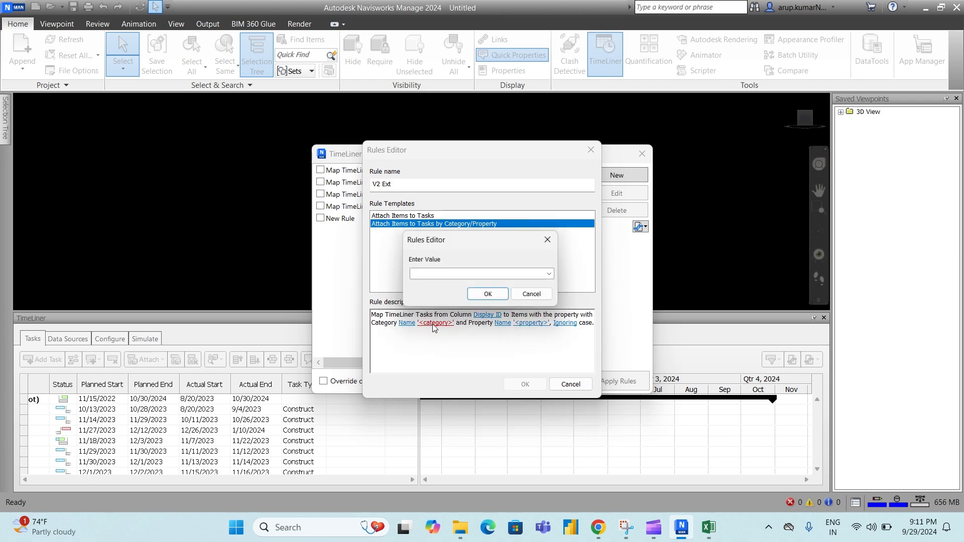
pyautogui.click(555, 276)
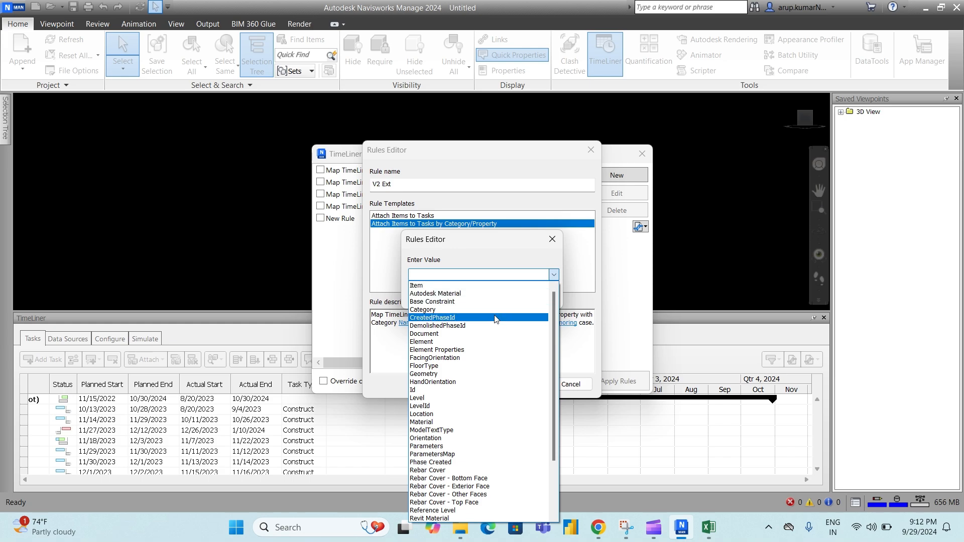
pyautogui.click(491, 342)
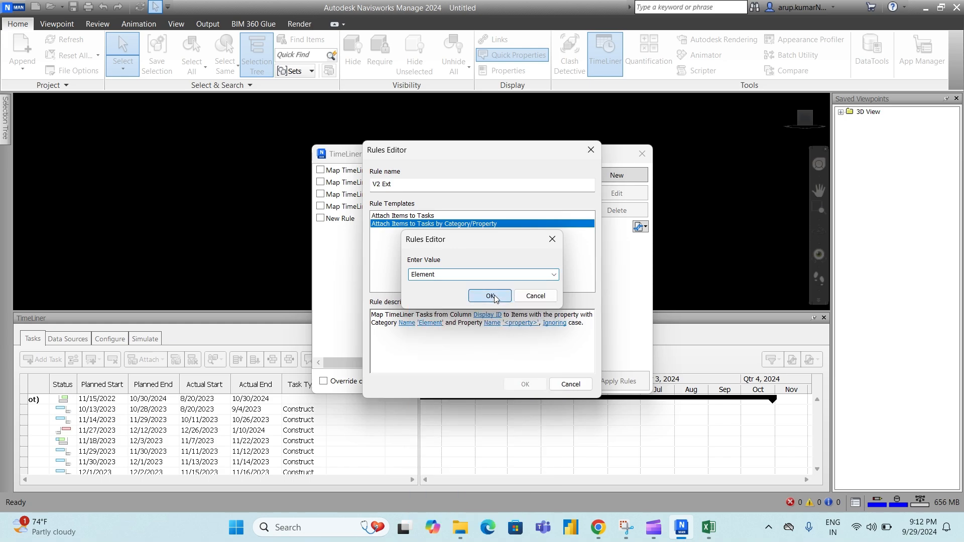
pyautogui.click(491, 296)
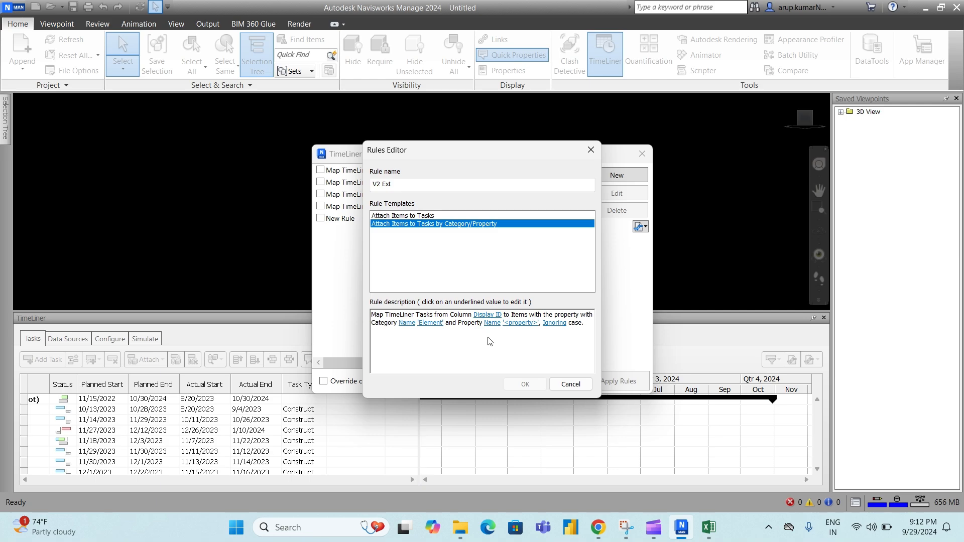
pyautogui.click(521, 323)
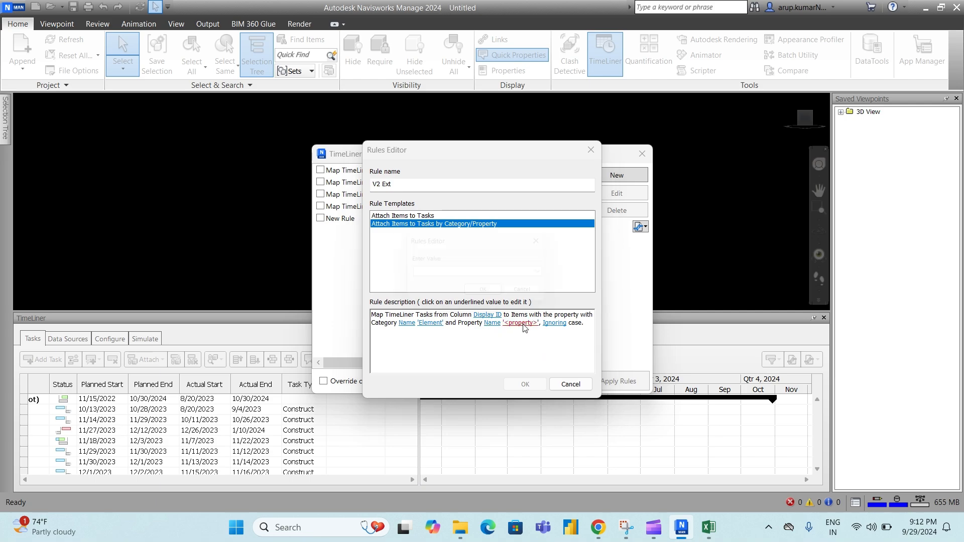
pyautogui.click(554, 276)
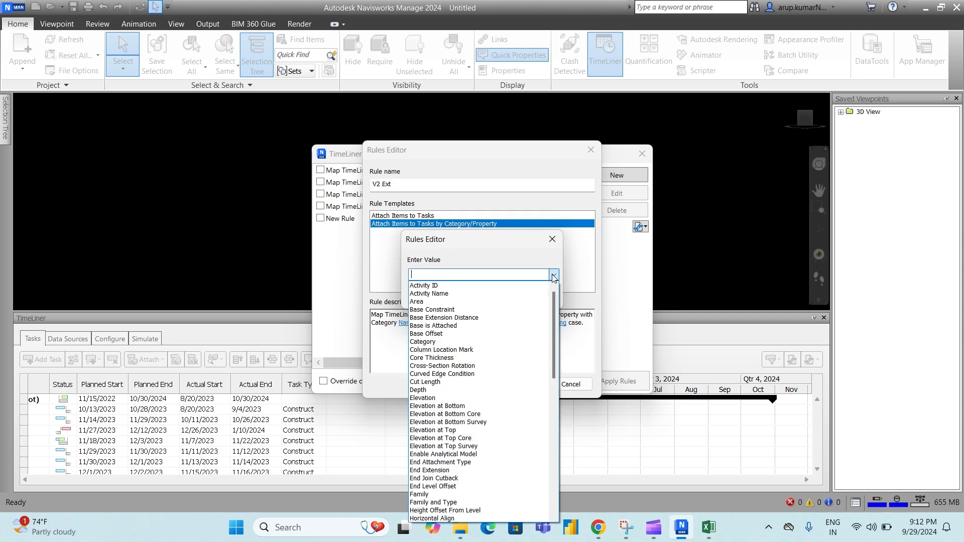
pyautogui.click(510, 285)
pyautogui.click(490, 298)
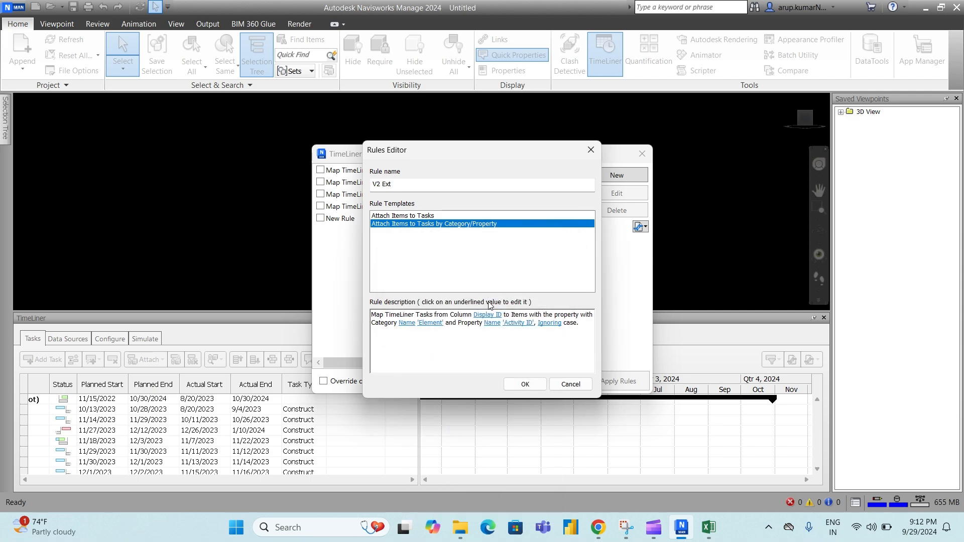
# - Save the V2 Ext rule, enable it and apply it to attach model items to the tasks
pyautogui.click(526, 387)
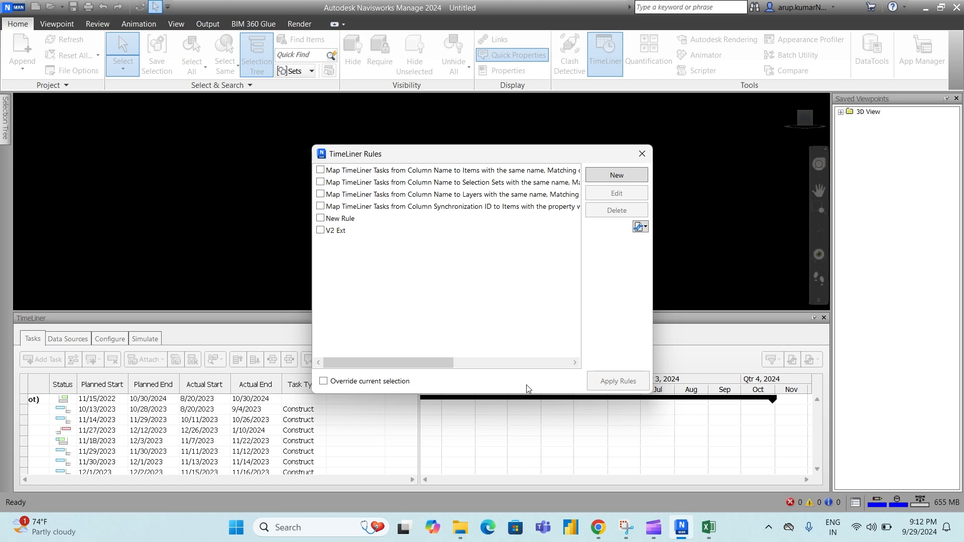
pyautogui.click(320, 230)
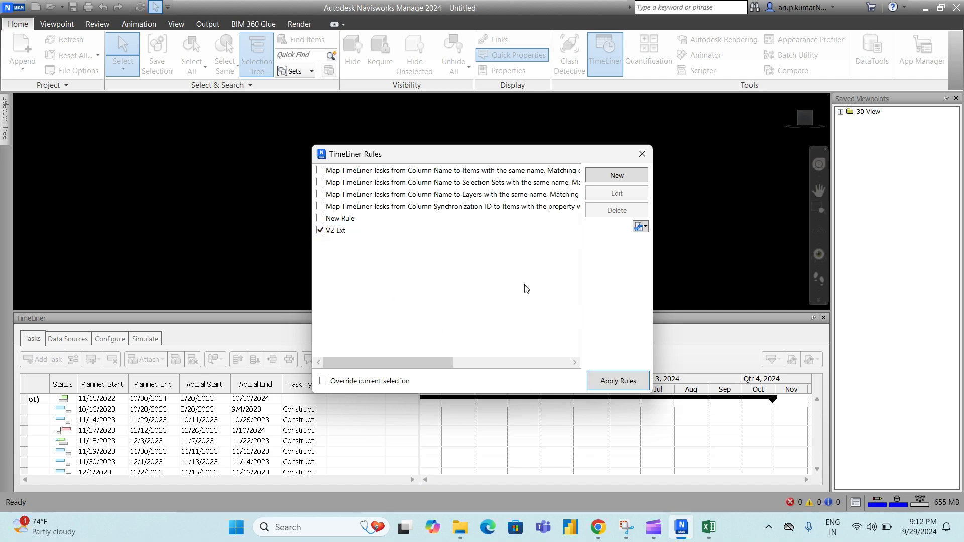
pyautogui.click(619, 381)
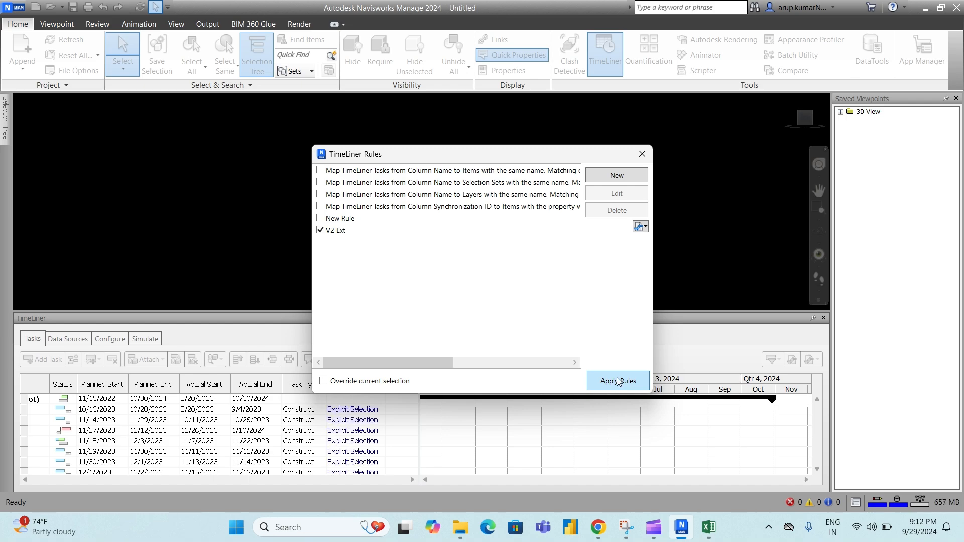
# - Close the TimeLiner rules and set the end appearance of the Construct task type to Green
pyautogui.click(643, 153)
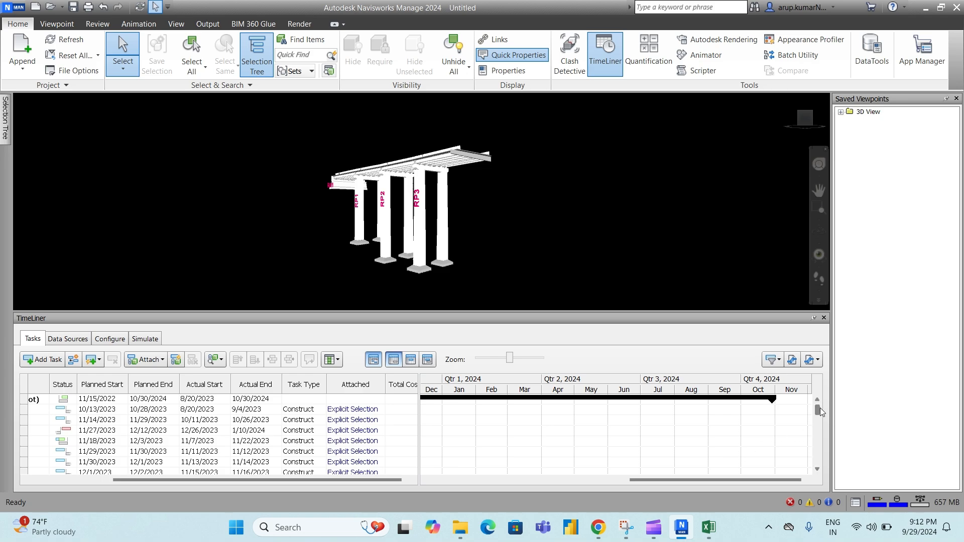
pyautogui.moveTo(819, 408)
pyautogui.mouseDown()
pyautogui.moveTo(818, 467)
pyautogui.moveTo(816, 402)
pyautogui.mouseUp()
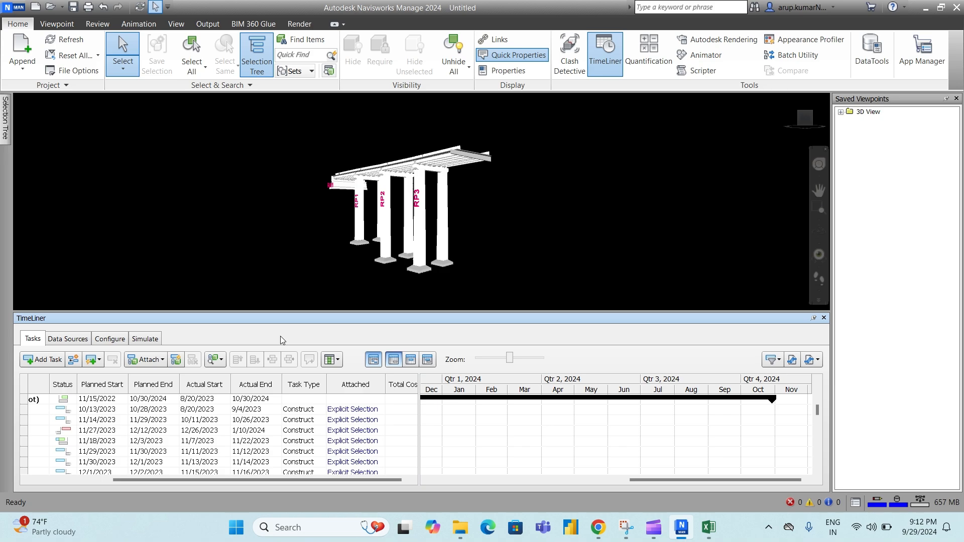
pyautogui.click(111, 342)
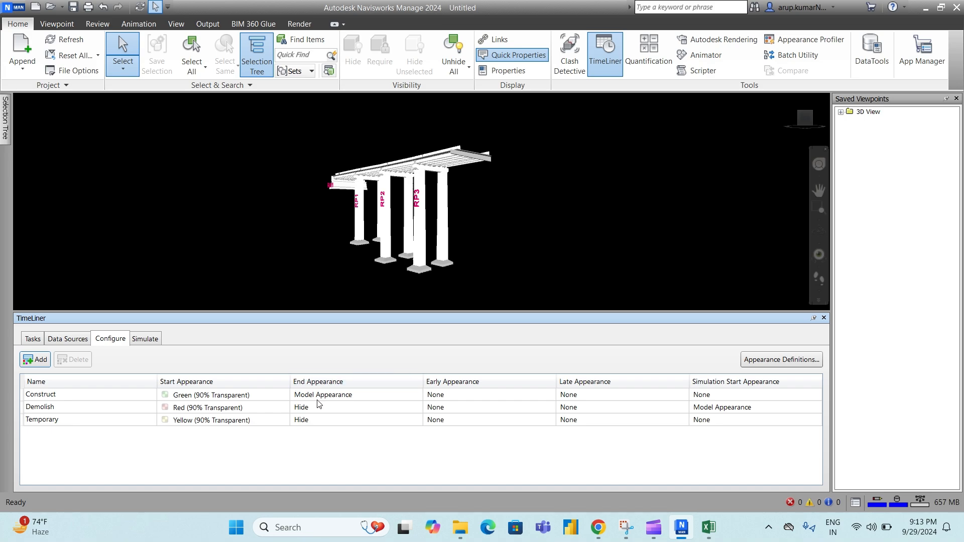
pyautogui.click(335, 401)
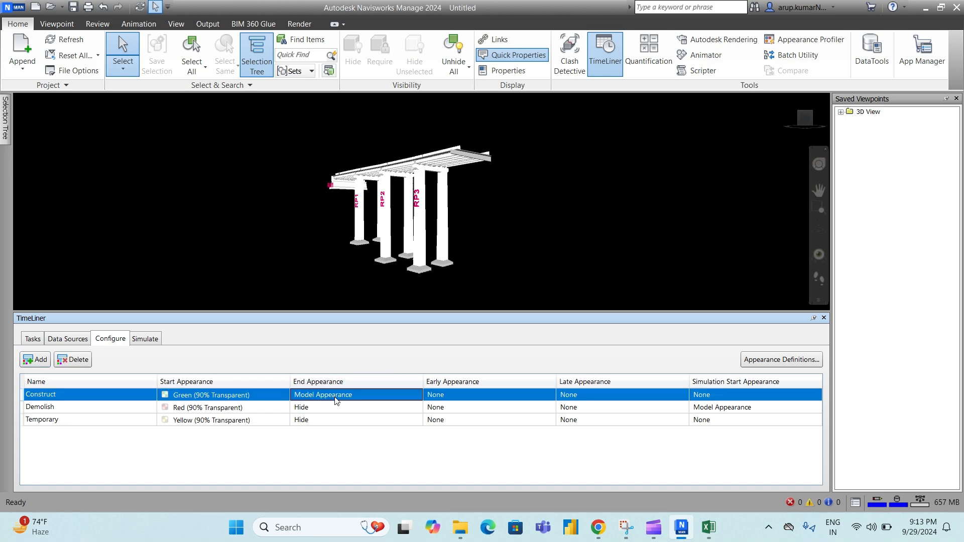
pyautogui.click(362, 398)
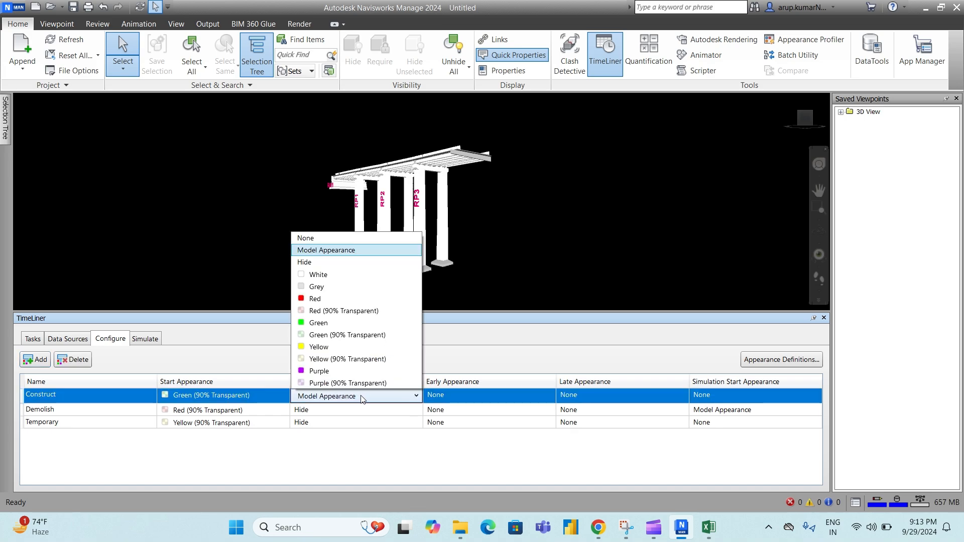
pyautogui.click(332, 324)
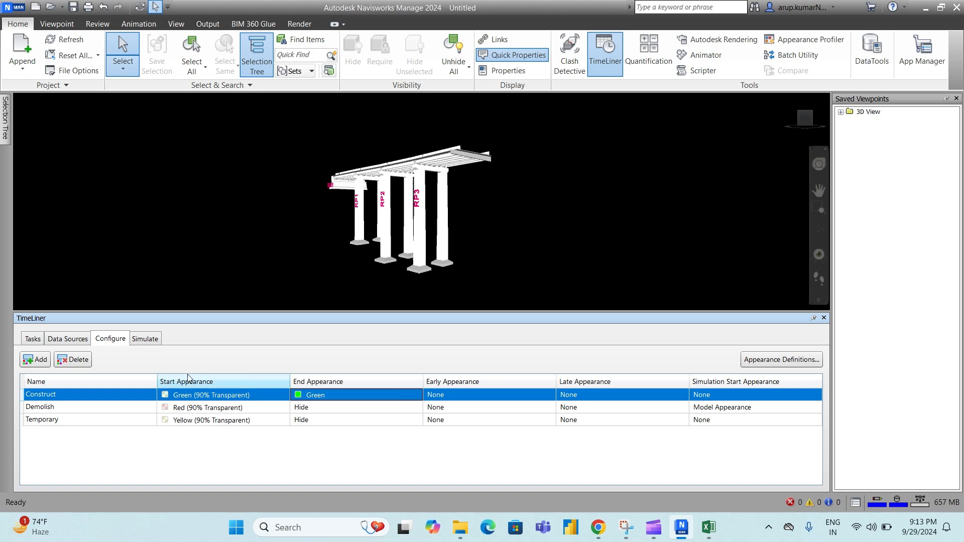
# - Play the TimeLiner simulation of the viaduct's construction sequence from start to end
pyautogui.click(146, 339)
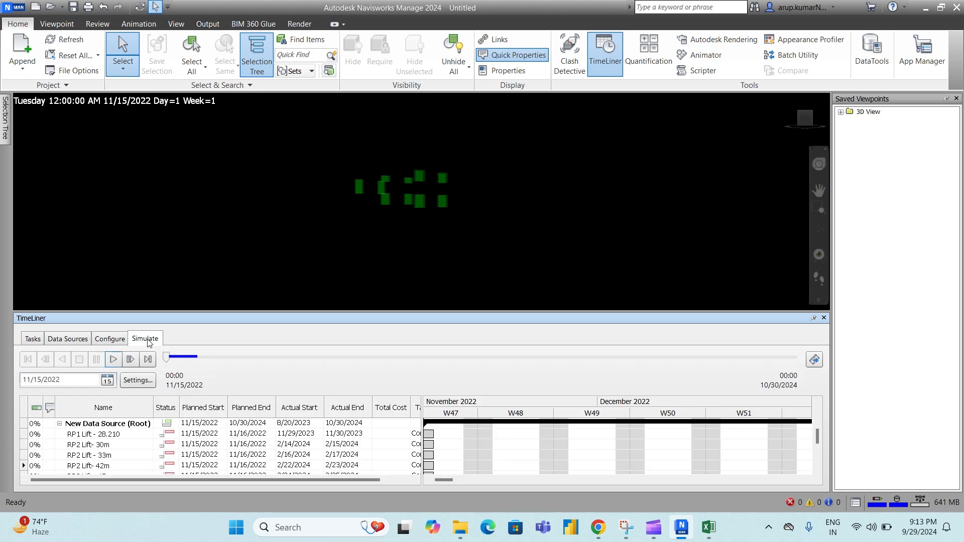
pyautogui.click(114, 359)
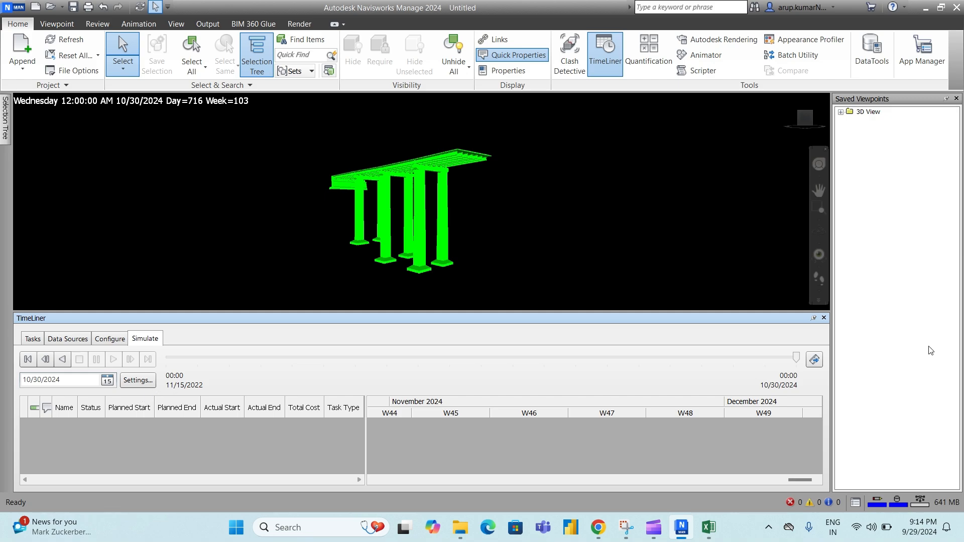
# - Start an animation export of the simulation and set its source to TimeLiner Simulation
pyautogui.click(814, 361)
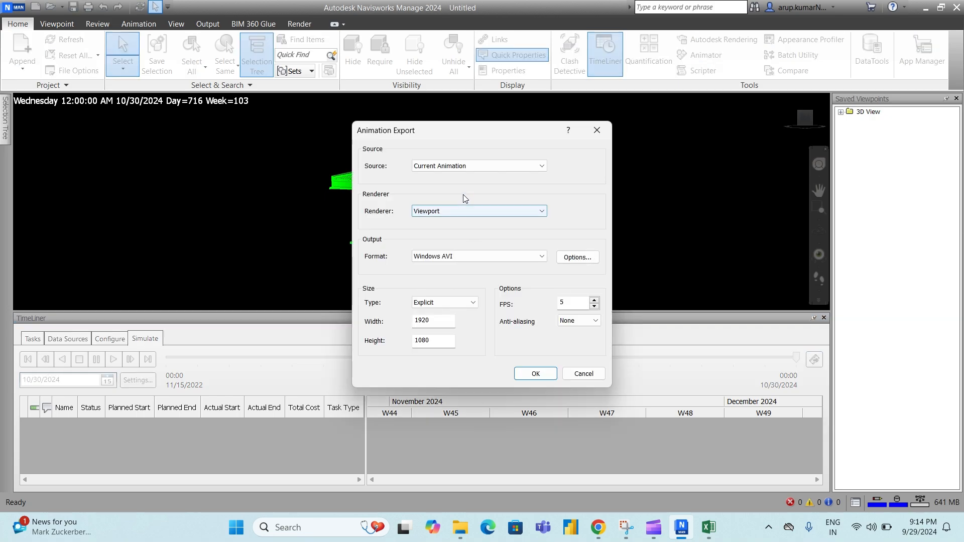
pyautogui.click(542, 166)
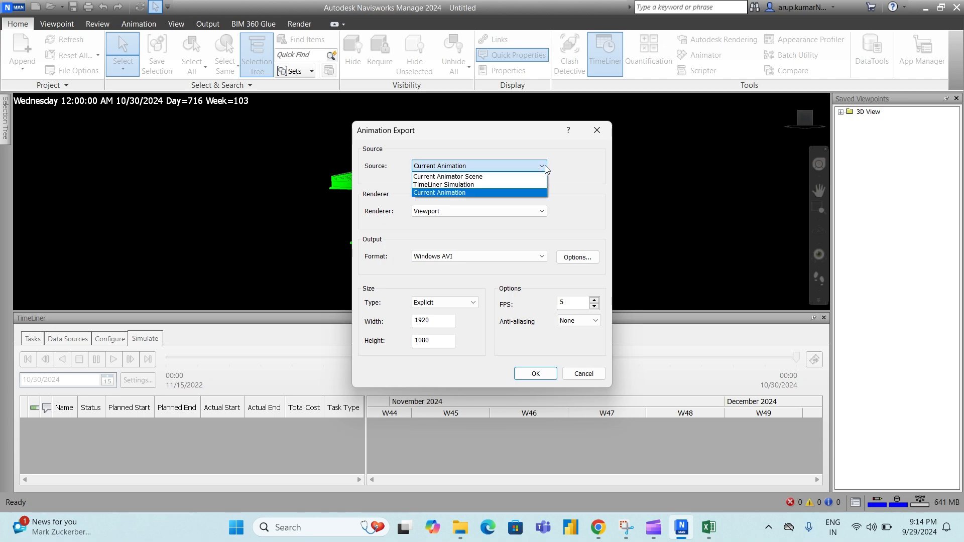
pyautogui.click(467, 168)
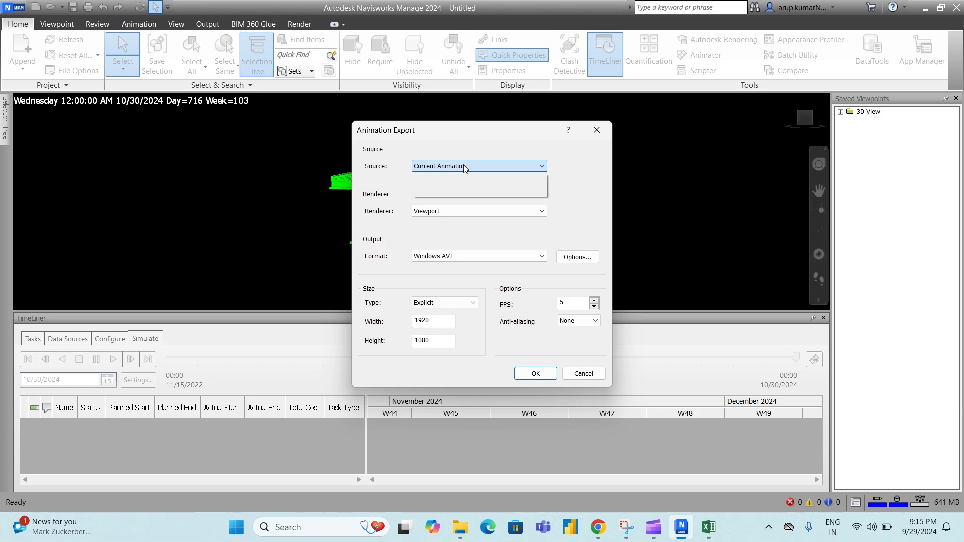
pyautogui.click(543, 166)
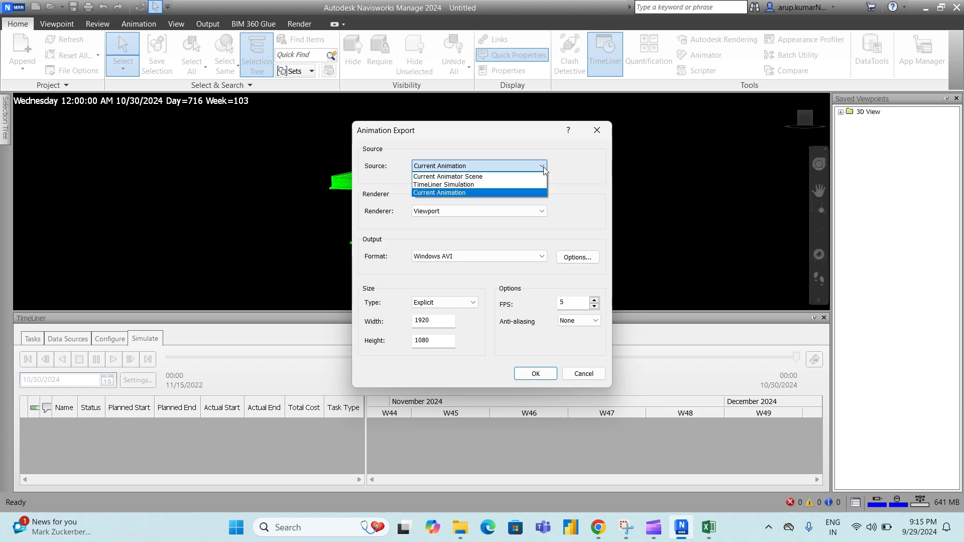
pyautogui.click(478, 185)
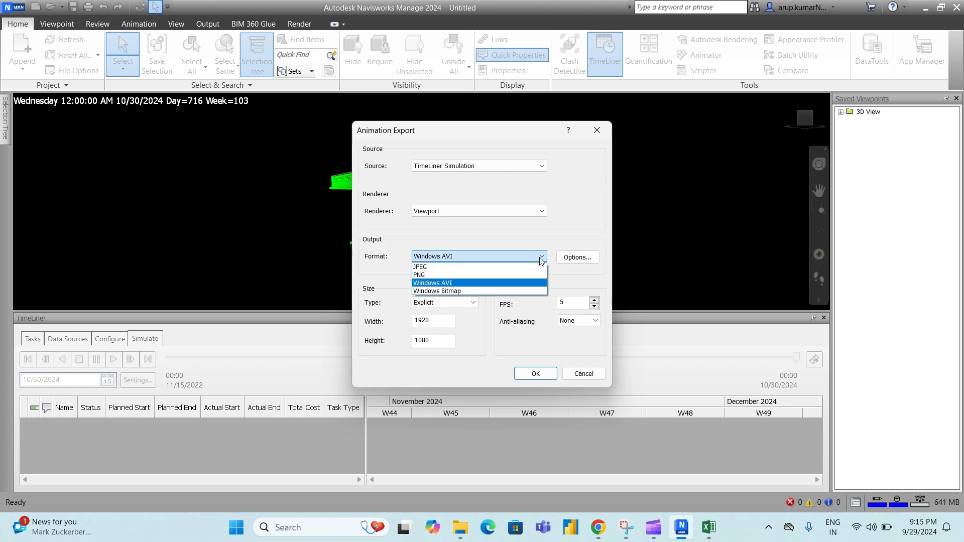
# - Choose Windows AVI as the export format and Viewport as the renderer, and accept the export settings
pyautogui.click(454, 284)
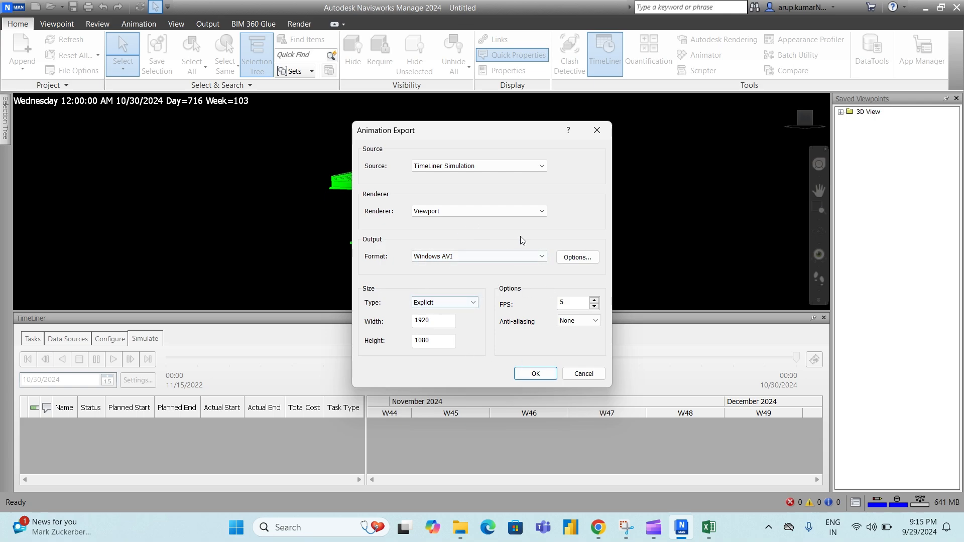
pyautogui.click(543, 212)
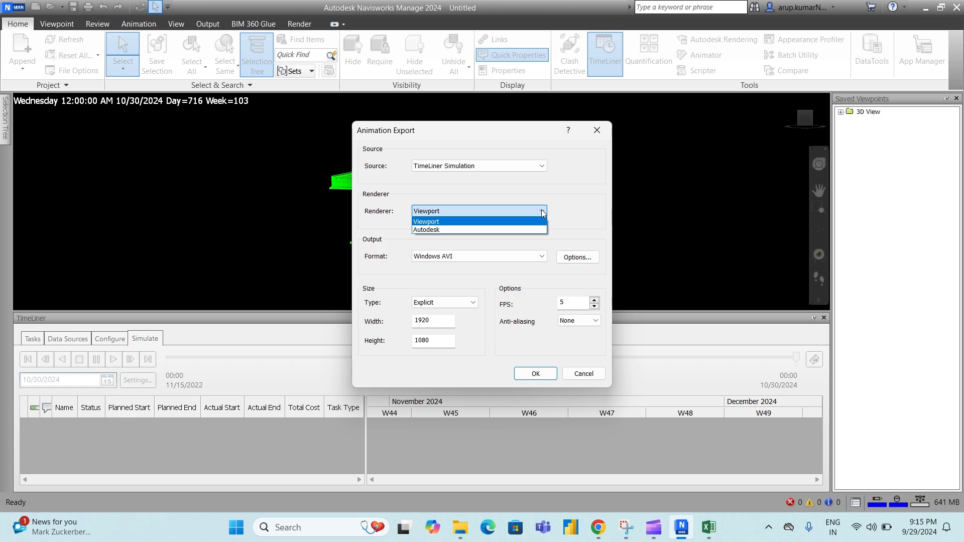
pyautogui.click(526, 222)
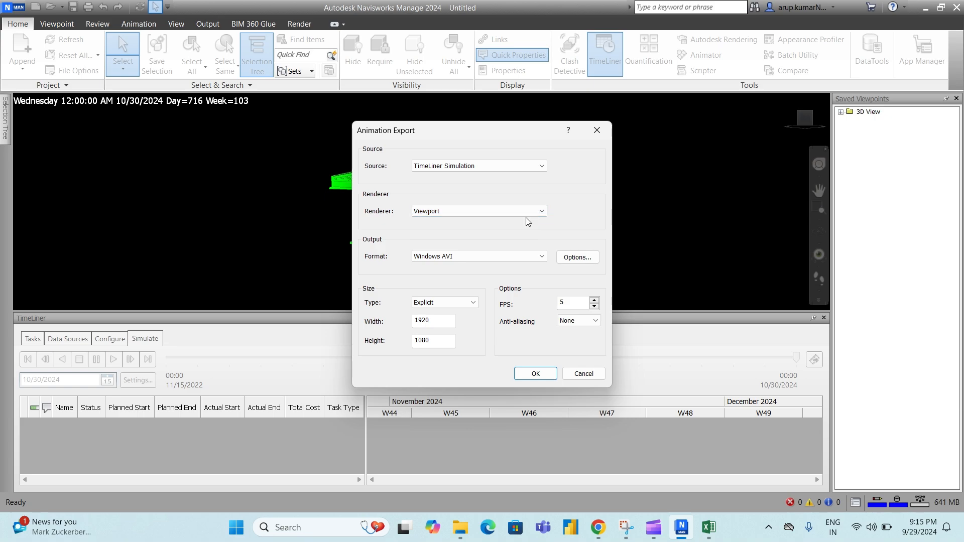
pyautogui.click(536, 374)
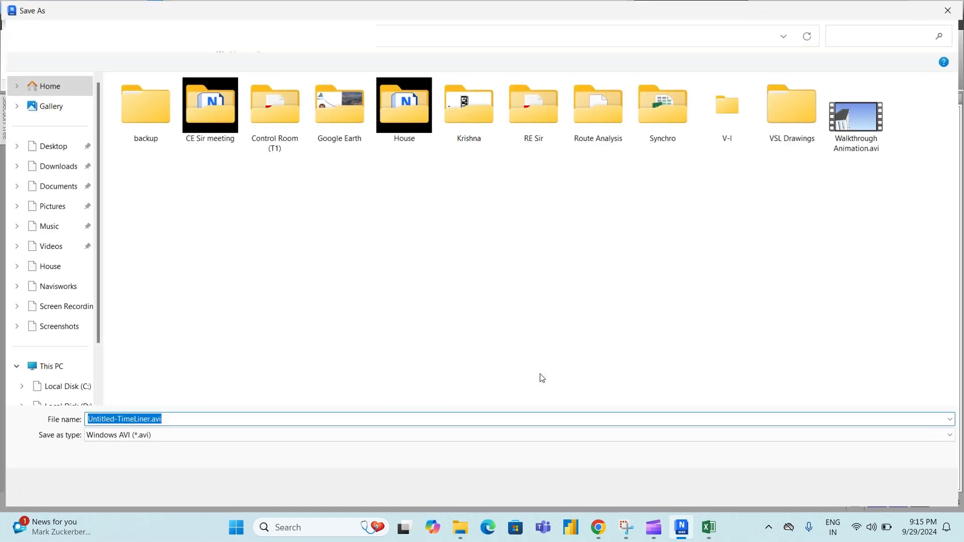
# - Save the exported animation to the Desktop as V2 Ext.avi
pyautogui.click(50, 146)
pyautogui.click(168, 420)
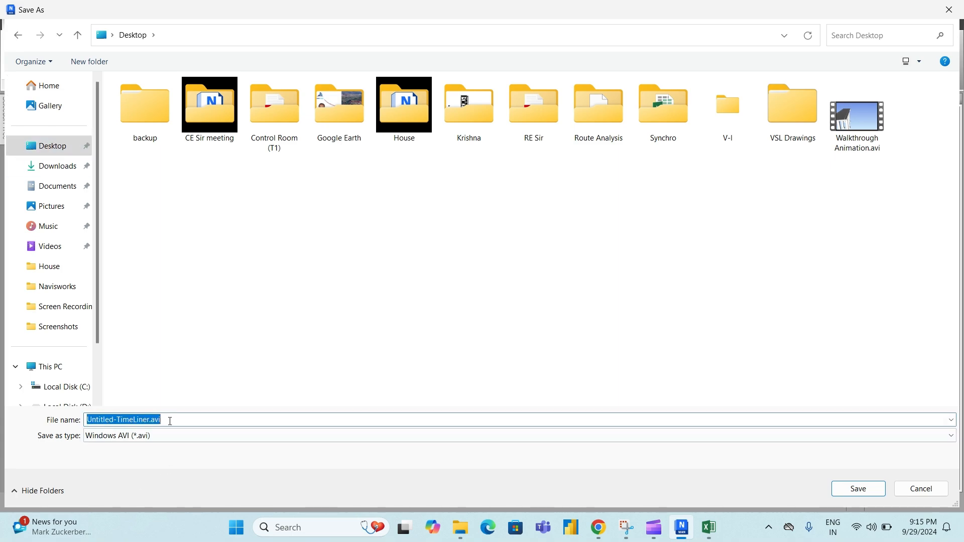
pyautogui.click(150, 421)
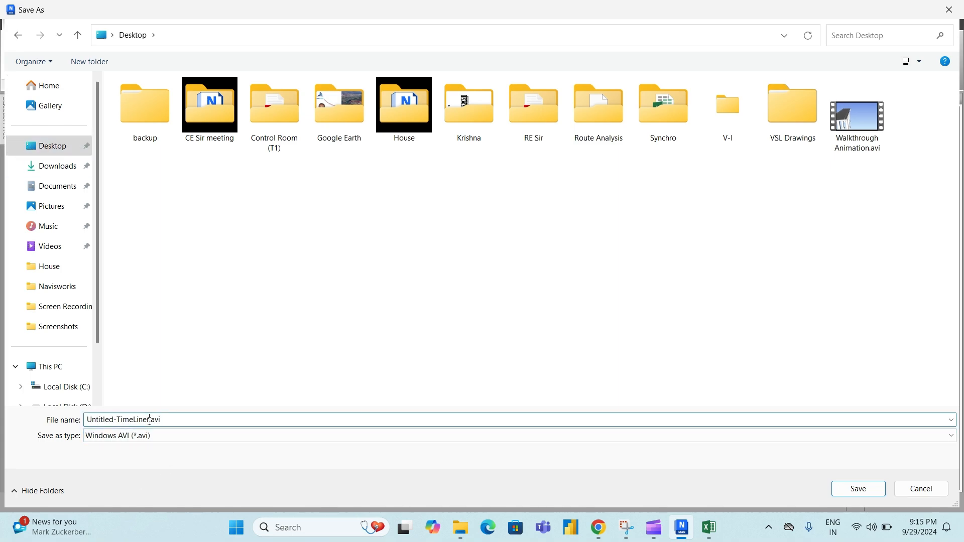
pyautogui.moveTo(150, 421); pyautogui.dragTo(84, 420)
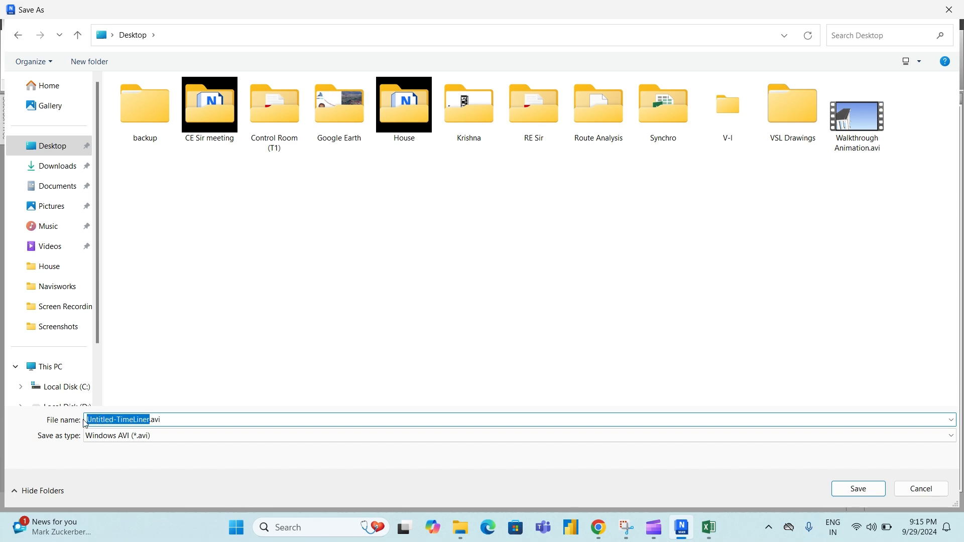
pyautogui.write('V')
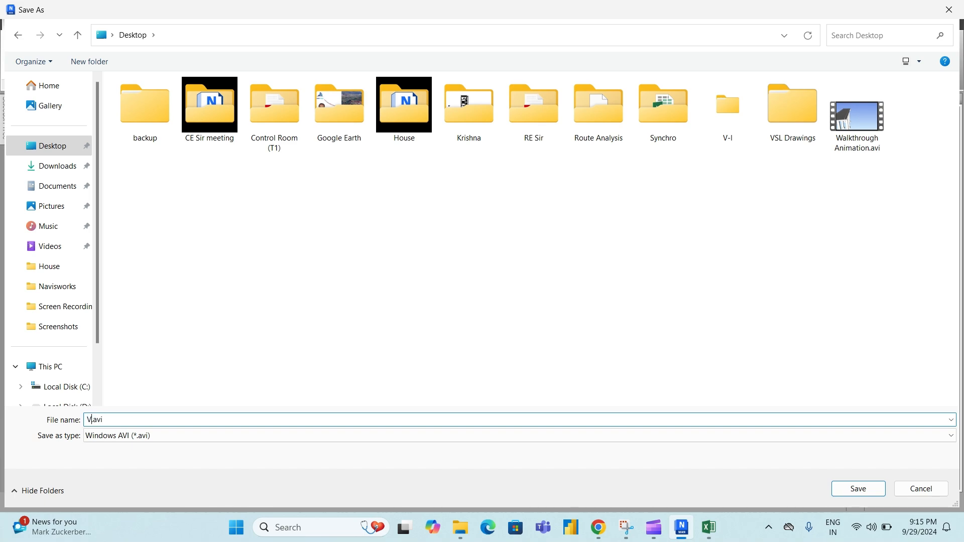
pyautogui.write('2 Ext')
pyautogui.click(390, 264)
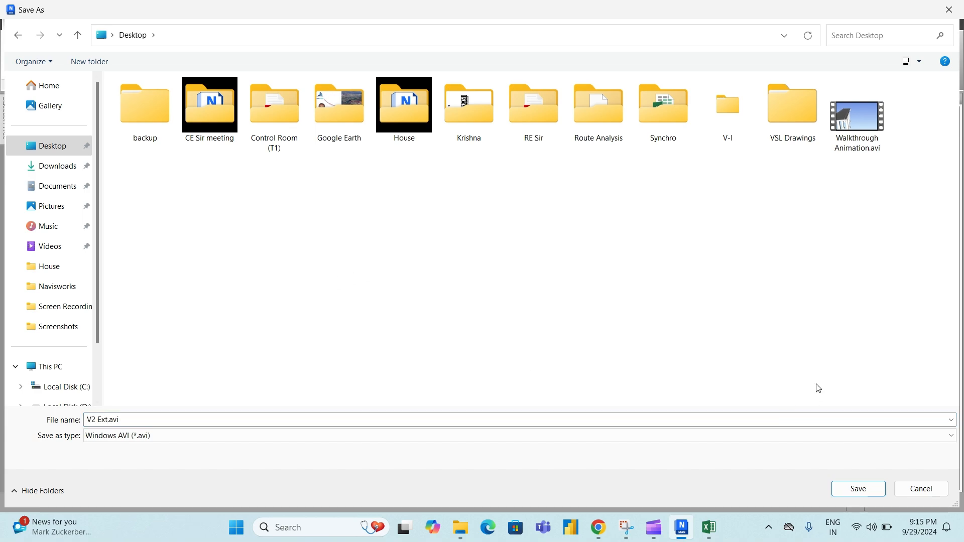
pyautogui.click(860, 489)
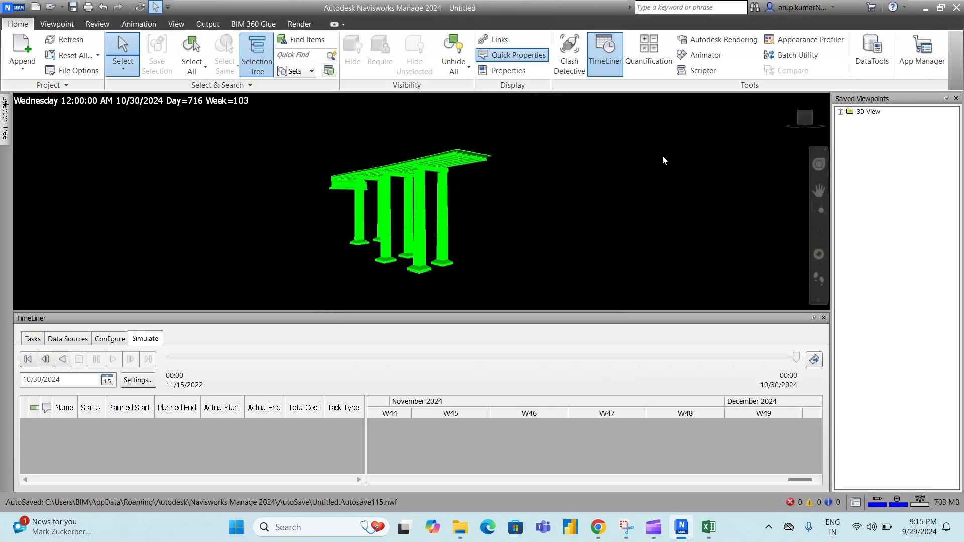
# - Minimize the open windows to reach the desktop and open the exported V2 Ext.avi in the media player
pyautogui.click(925, 9)
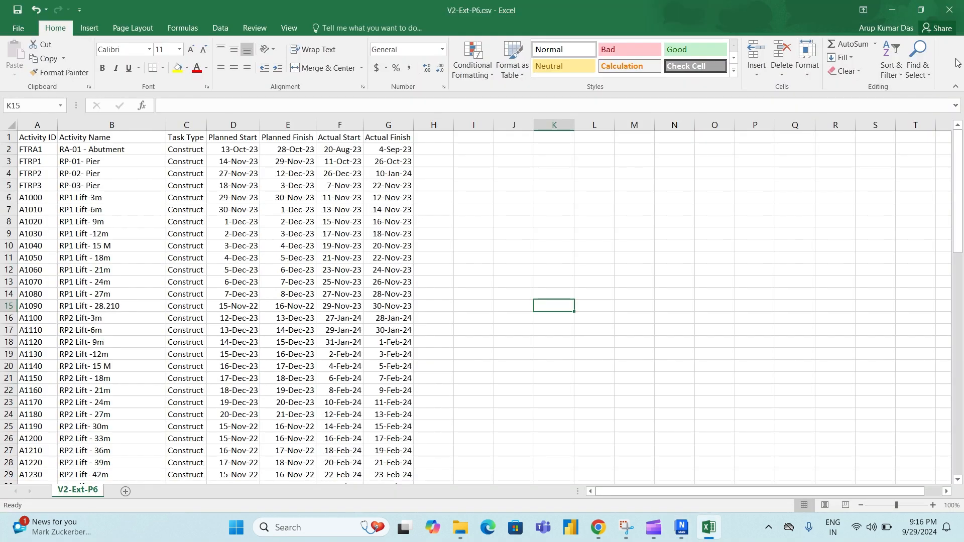
pyautogui.click(893, 8)
pyautogui.click(734, 10)
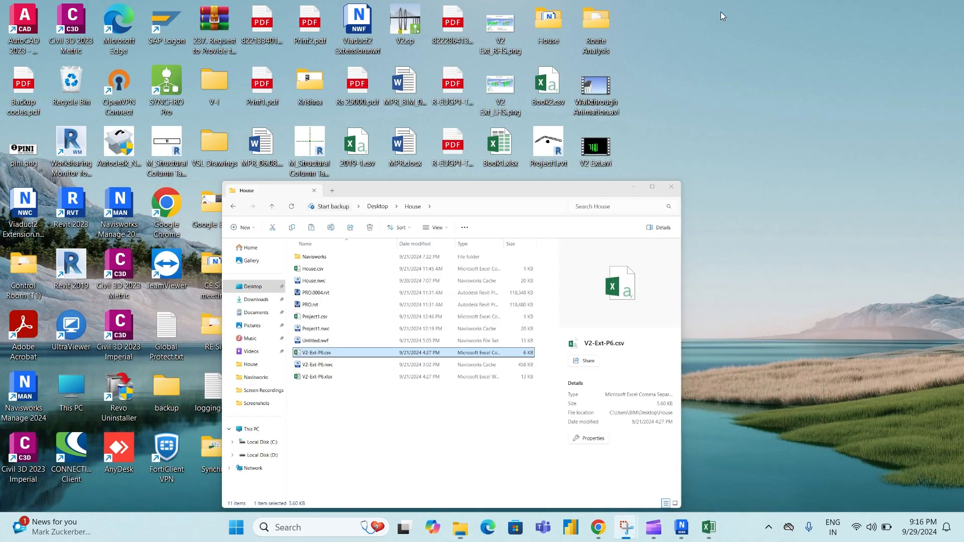
pyautogui.doubleClick(605, 152)
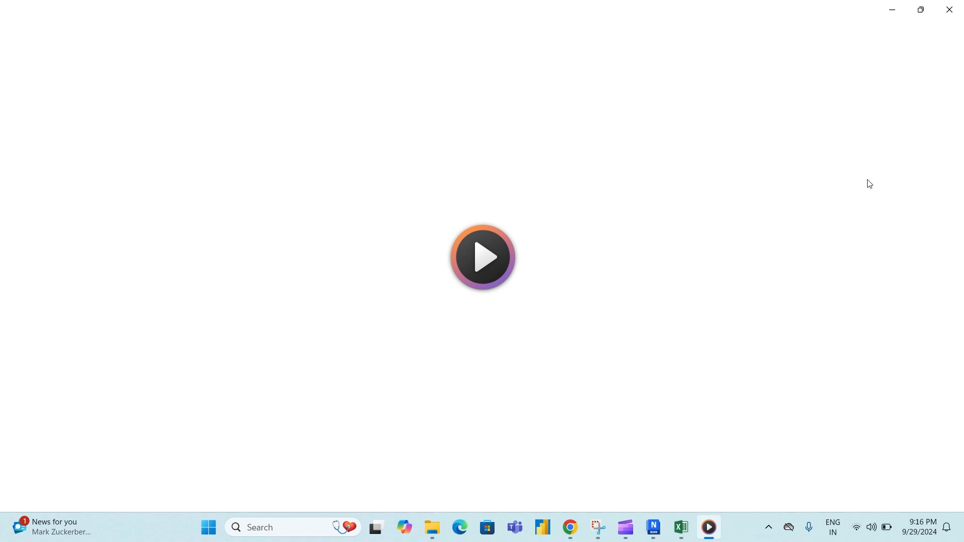